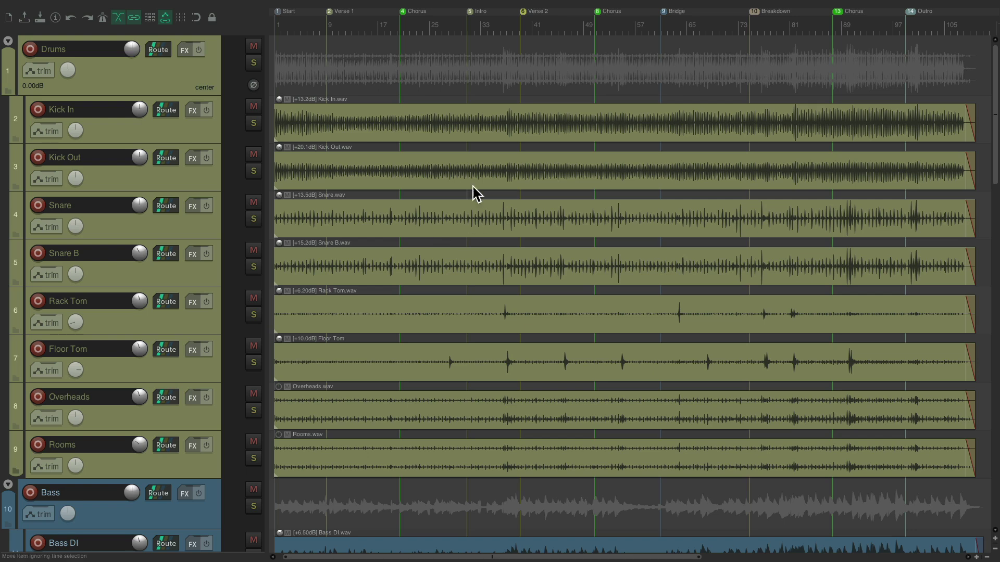
Step: Look through all the project's tracks, from the Drums folder down to the Bk Vox tracks, and return to the first track
{"action": "scroll", "coordinate": [444, 239], "scroll_direction": "down", "scroll_amount": 5}
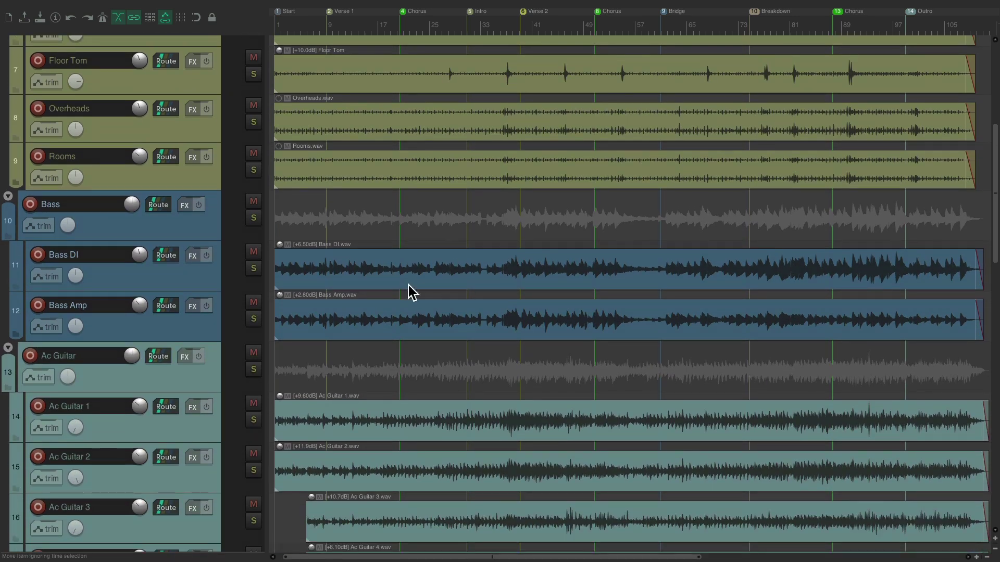
{"action": "scroll", "coordinate": [435, 313], "scroll_direction": "down", "scroll_amount": 4}
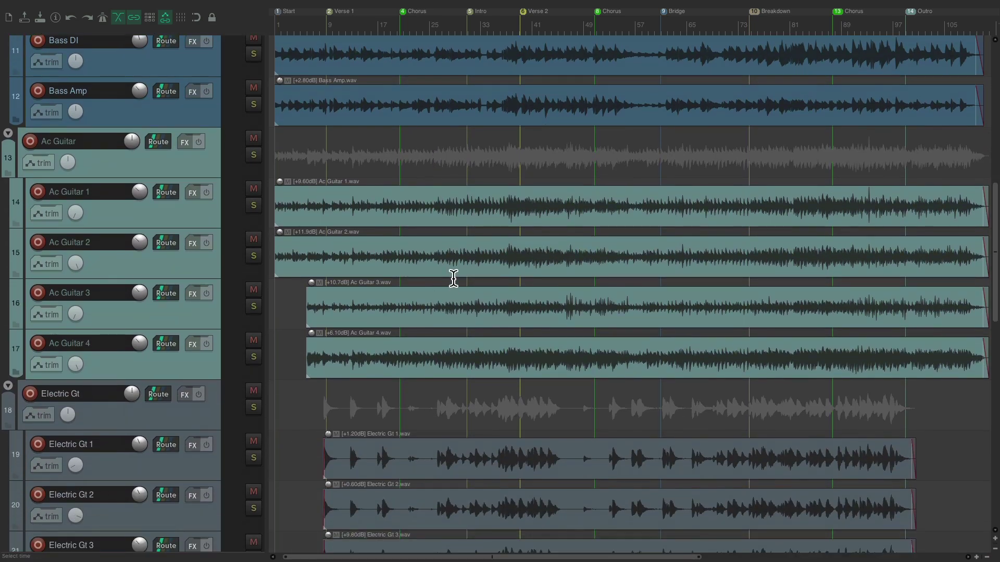
{"action": "scroll", "coordinate": [465, 297], "scroll_direction": "down", "scroll_amount": 5}
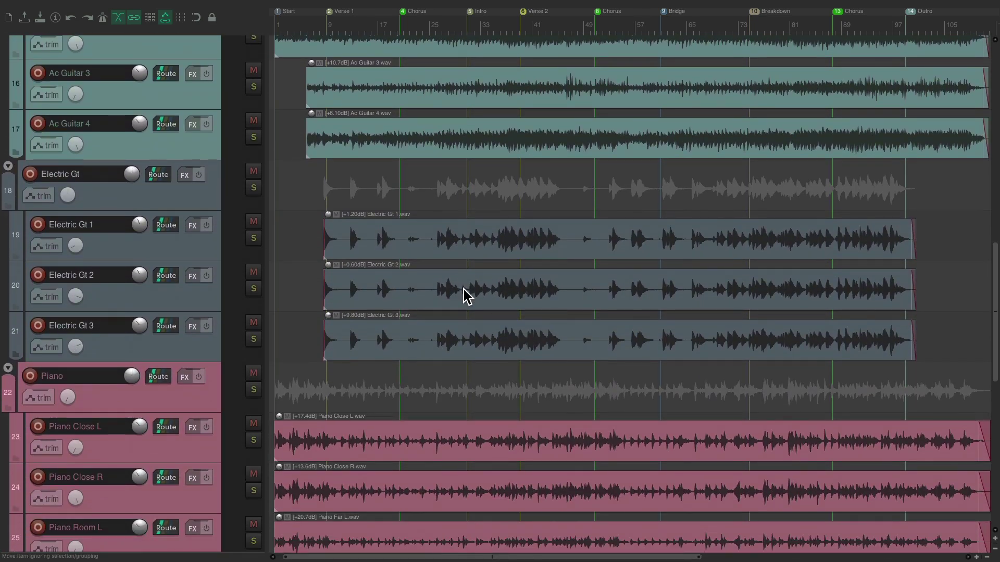
{"action": "scroll", "coordinate": [465, 297], "scroll_direction": "down", "scroll_amount": 4}
{"action": "scroll", "coordinate": [453, 307], "scroll_direction": "down", "scroll_amount": 5}
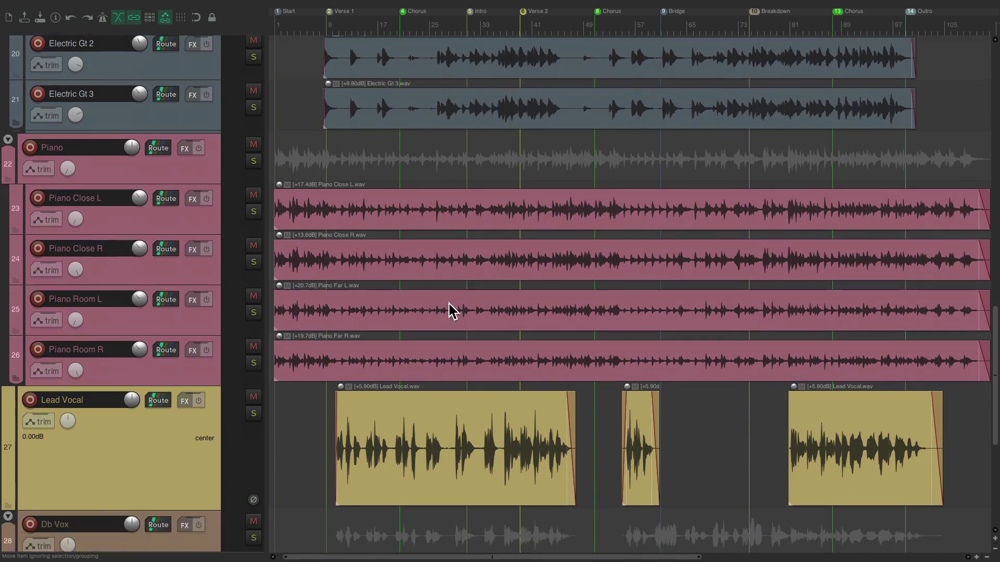
{"action": "scroll", "coordinate": [452, 311], "scroll_direction": "down", "scroll_amount": 1}
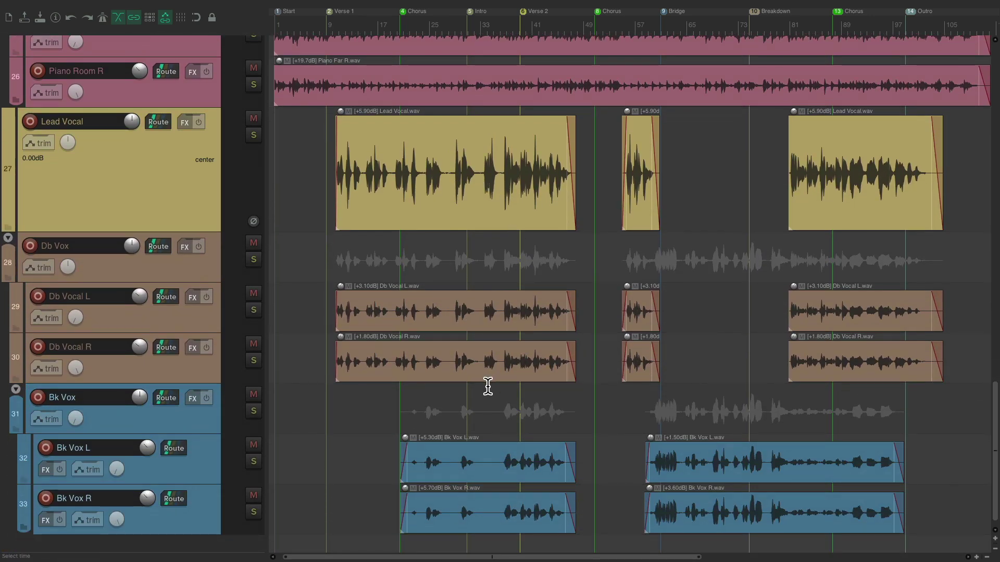
{"action": "scroll", "coordinate": [488, 386], "scroll_direction": "up", "scroll_amount": 20}
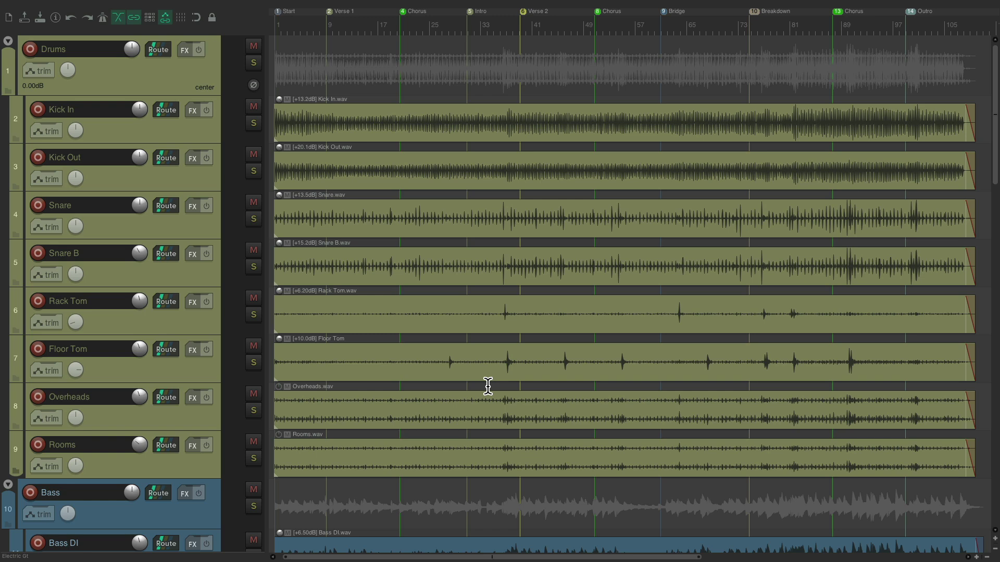
Step: Look over the track channels in the Mixer back to the Drums group and close it
{"action": "key", "text": "super+m"}
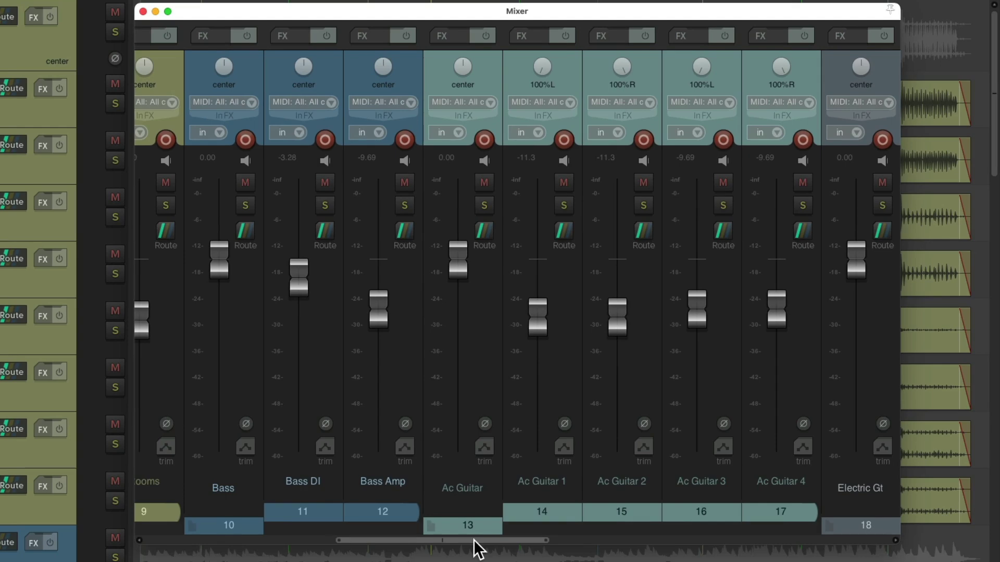
{"action": "left_click_drag", "start_coordinate": [473, 543], "coordinate": [223, 496]}
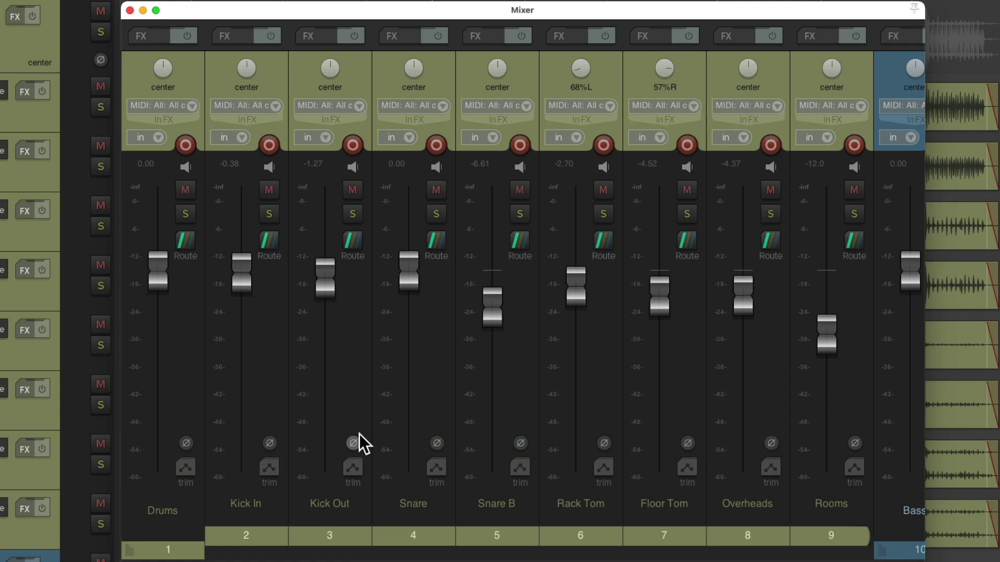
{"action": "key", "text": "super+m"}
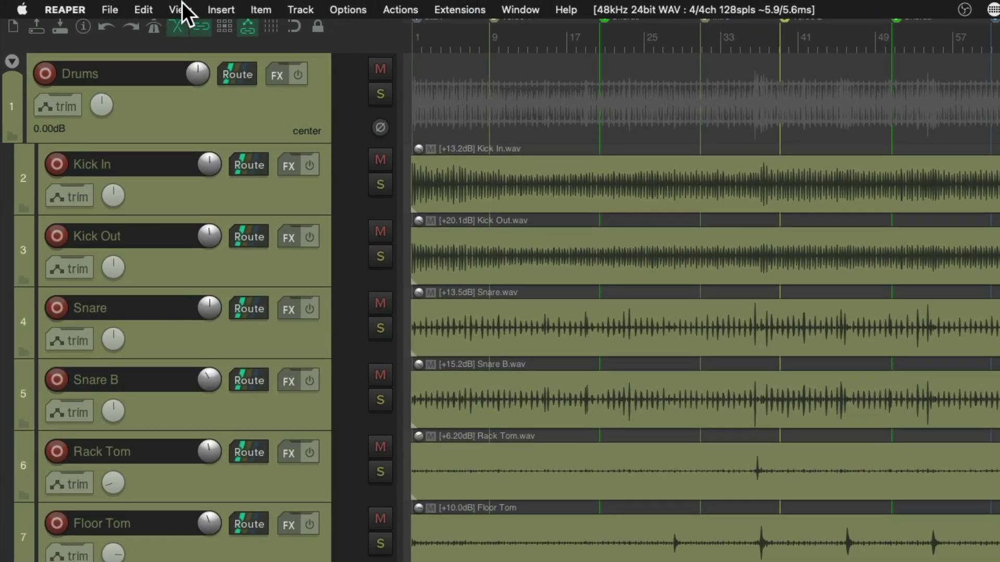
Step: Examine the window screensets and the project's track view sets in Screensets/Layouts and close the window
{"action": "left_click", "coordinate": [177, 6]}
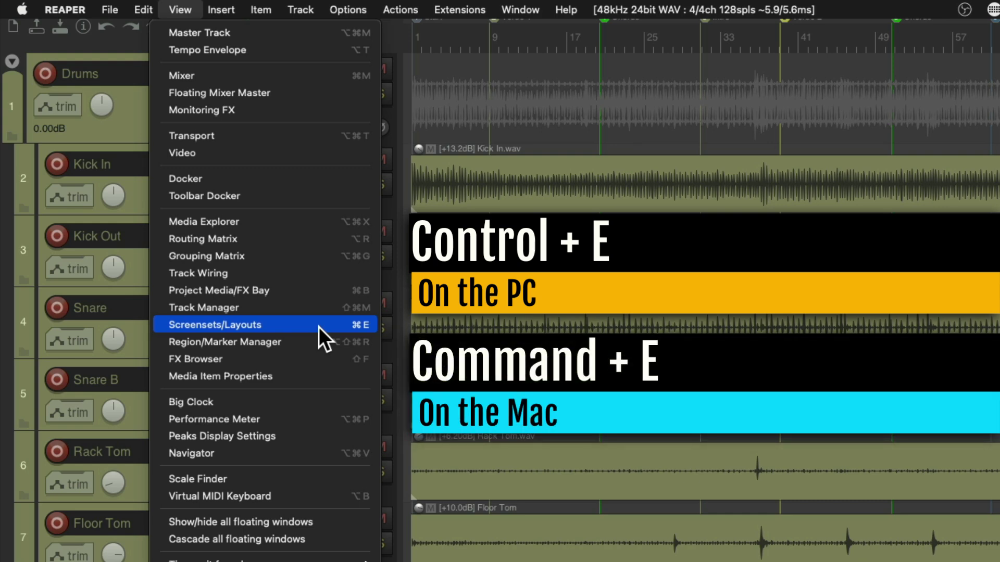
{"action": "left_click", "coordinate": [319, 325]}
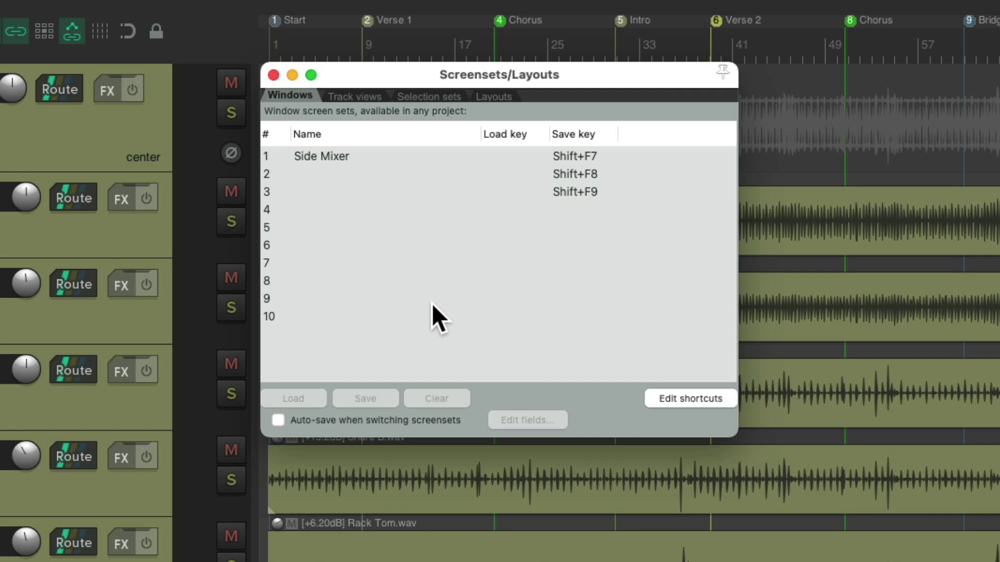
{"action": "left_click", "coordinate": [371, 98]}
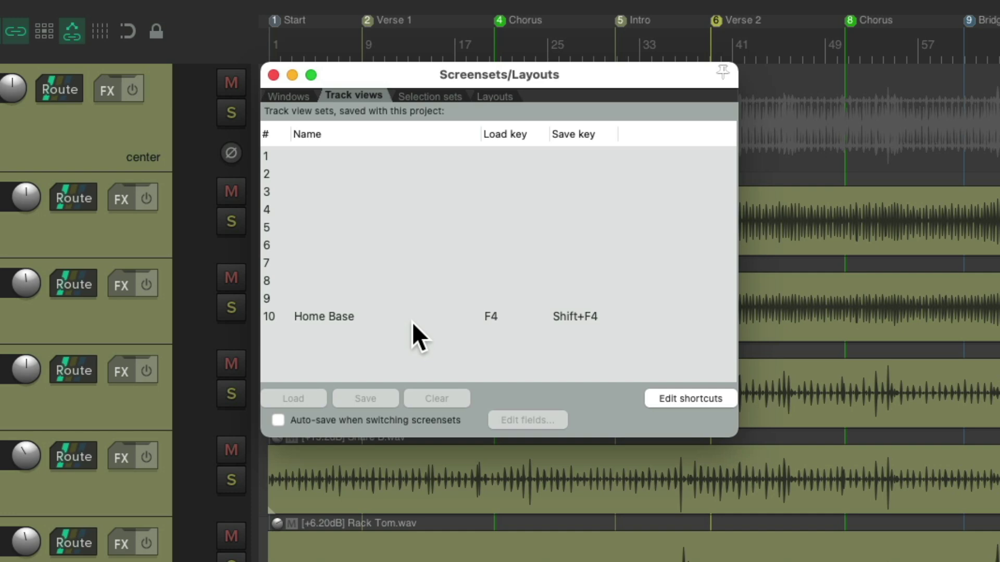
{"action": "key", "text": "Escape"}
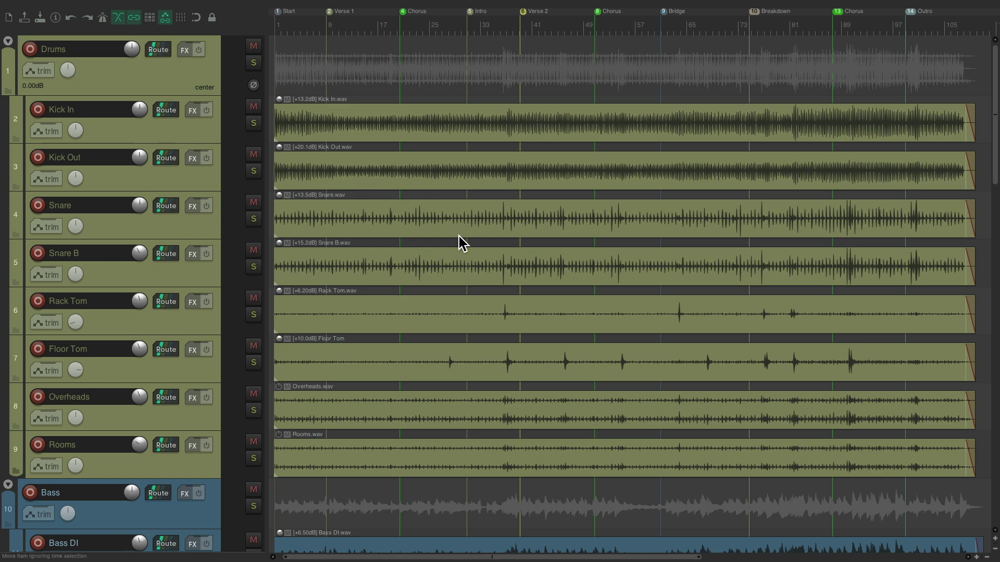
Step: Zoom in closely on the Ac Guitar 3 and Ac Guitar 4 tracks and restore the view with the Home Base track view screenset
{"action": "scroll", "coordinate": [516, 281], "scroll_direction": "down", "scroll_amount": 12}
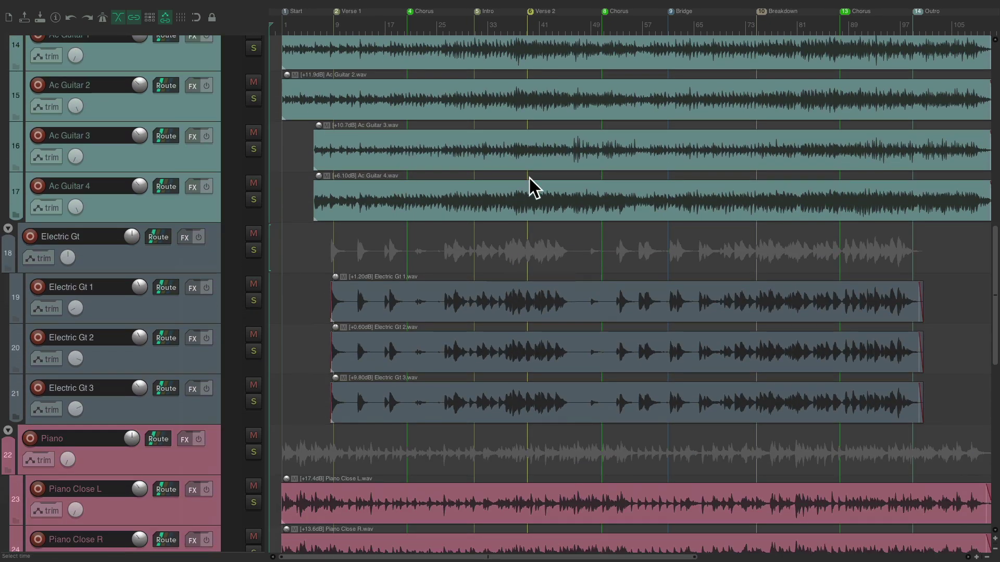
{"action": "scroll", "coordinate": [530, 180], "scroll_direction": "up", "scroll_amount": 8}
{"action": "scroll", "coordinate": [487, 172], "scroll_direction": "up", "scroll_amount": 2, "text": "ctrl"}
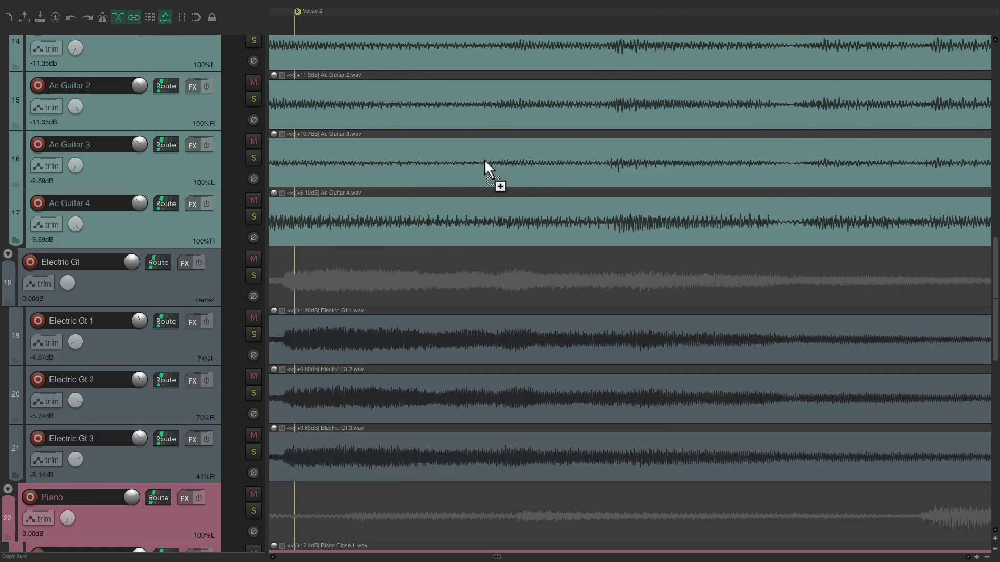
{"action": "scroll", "coordinate": [485, 167], "scroll_direction": "up", "scroll_amount": 4}
{"action": "scroll", "coordinate": [507, 192], "scroll_direction": "up", "scroll_amount": 4}
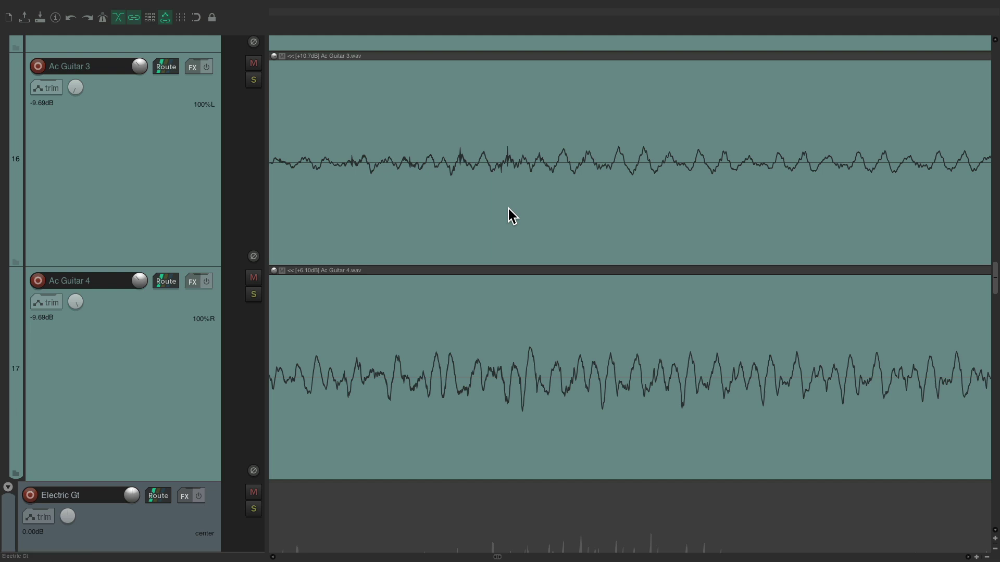
{"action": "key", "text": "super+l"}
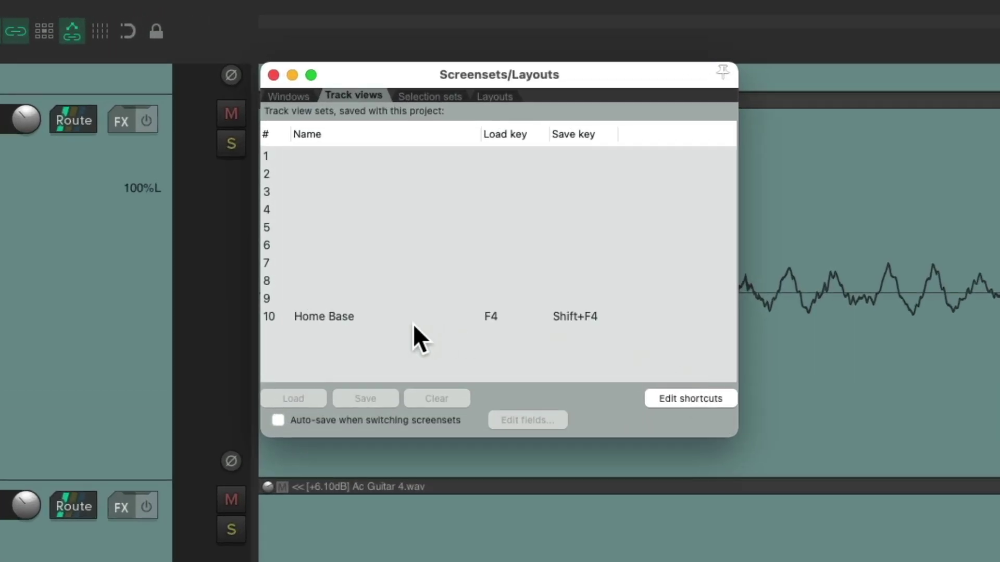
{"action": "left_click", "coordinate": [397, 323]}
{"action": "double_click", "coordinate": [396, 323]}
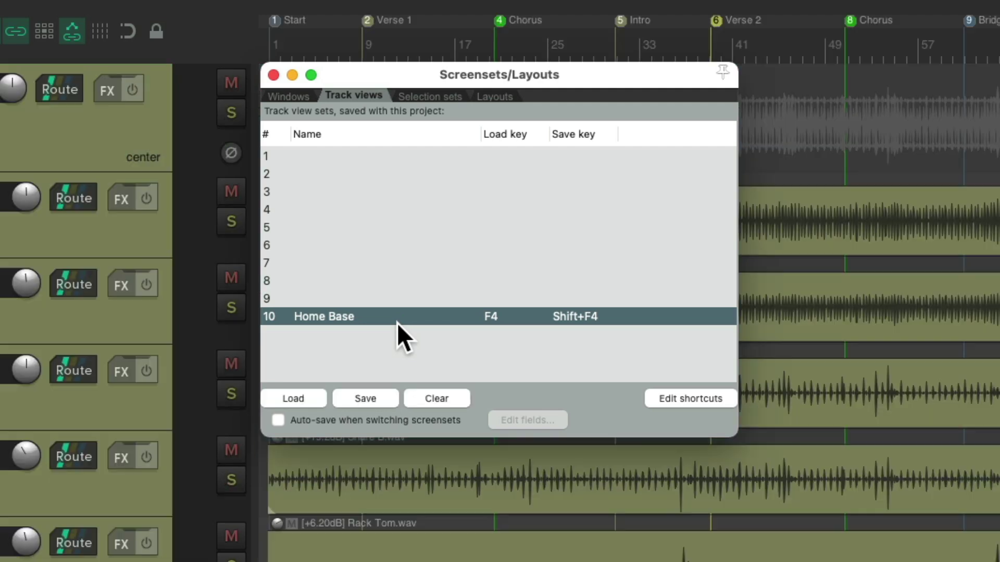
{"action": "key", "text": "Escape"}
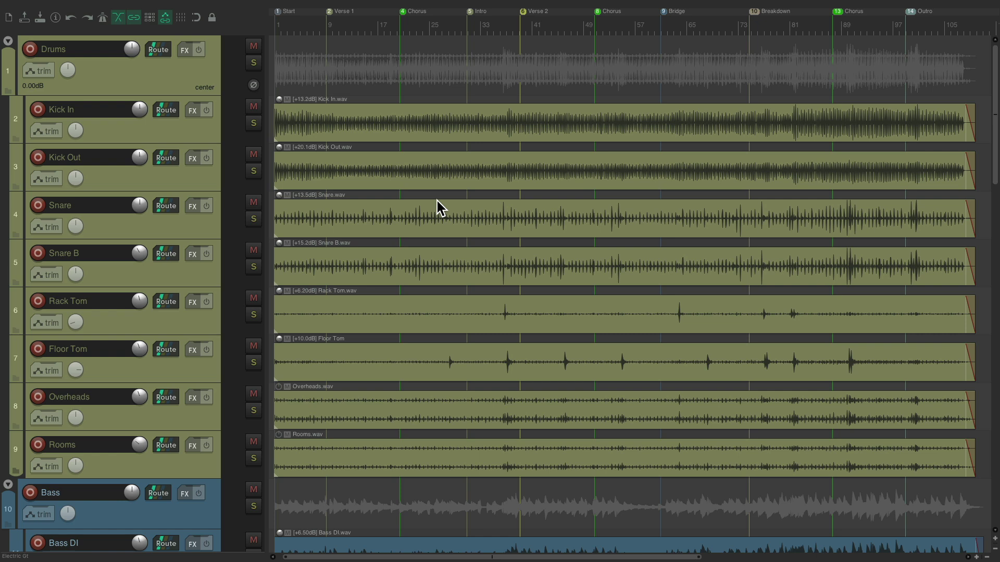
Step: Save the current view to the Home Base track view screenset in slot 10 with all five items included
{"action": "key", "text": "super+e"}
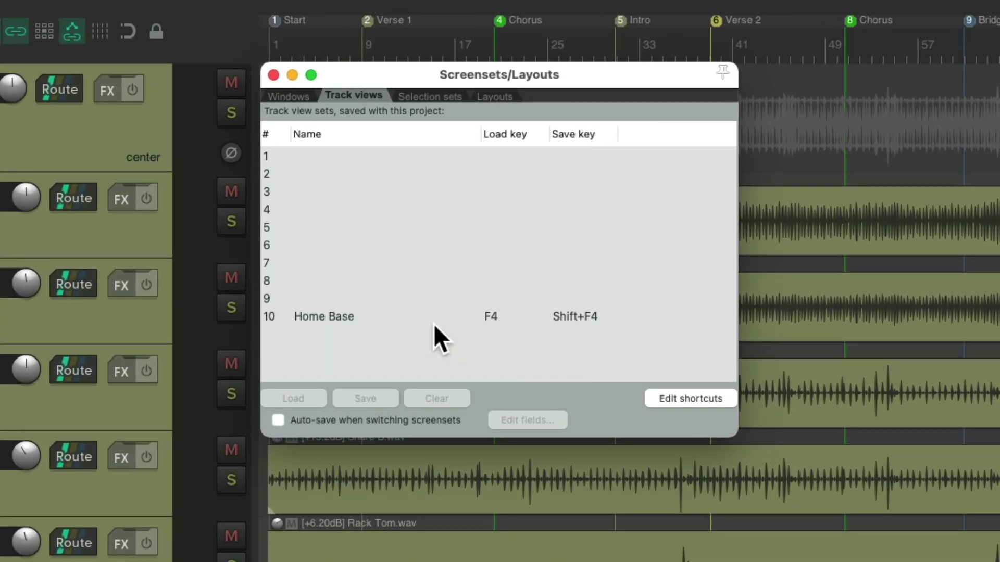
{"action": "left_click", "coordinate": [432, 316]}
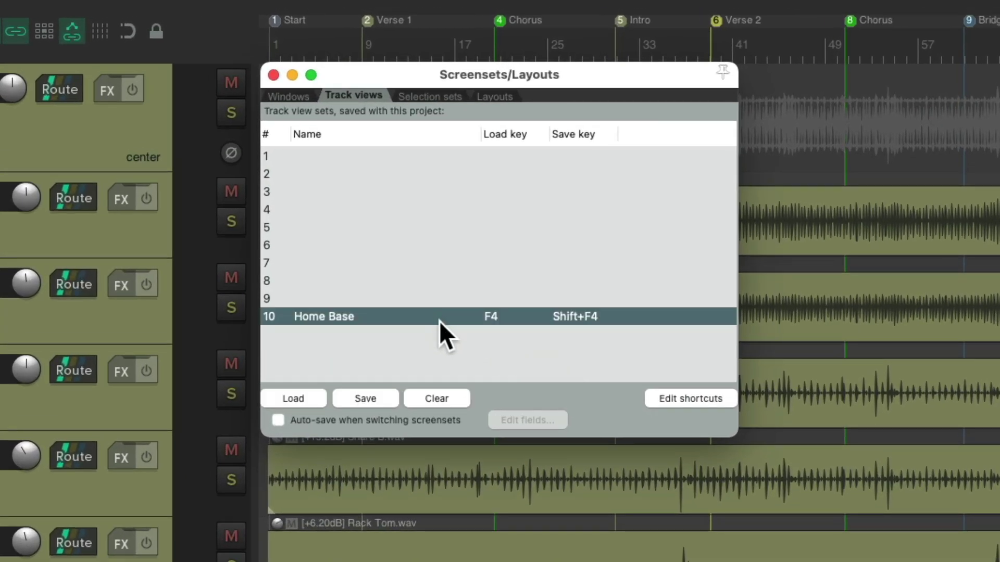
{"action": "left_click", "coordinate": [367, 399]}
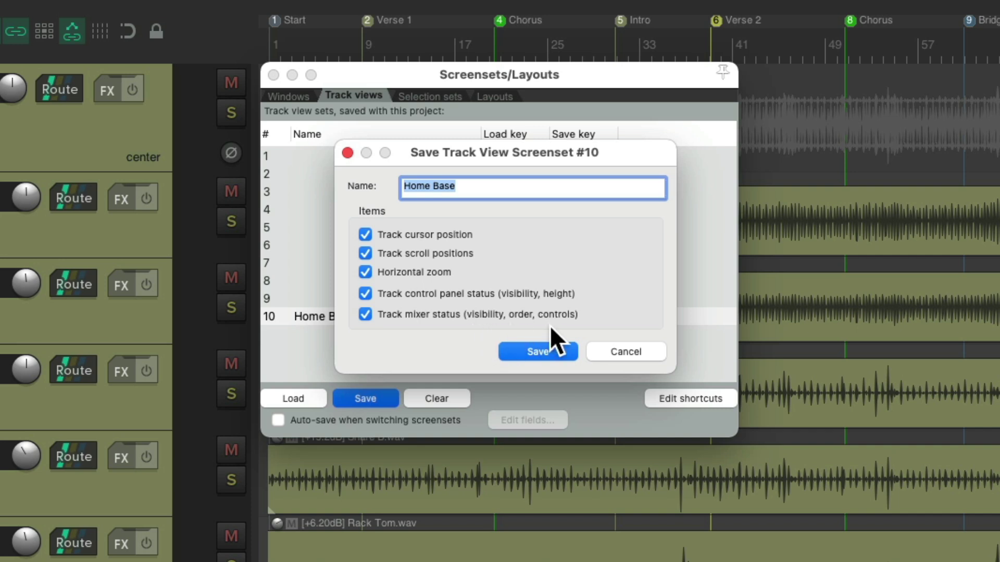
{"action": "key", "text": "Return"}
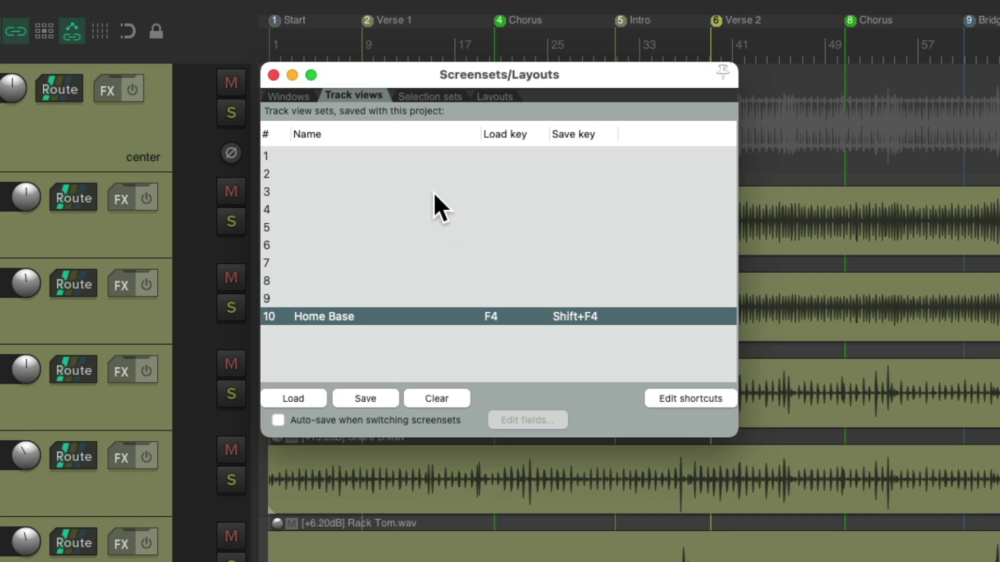
Step: Save a track view screenset named Everything in slot 1, excluding track cursor position, track scroll positions and horizontal zoom
{"action": "left_click", "coordinate": [398, 152]}
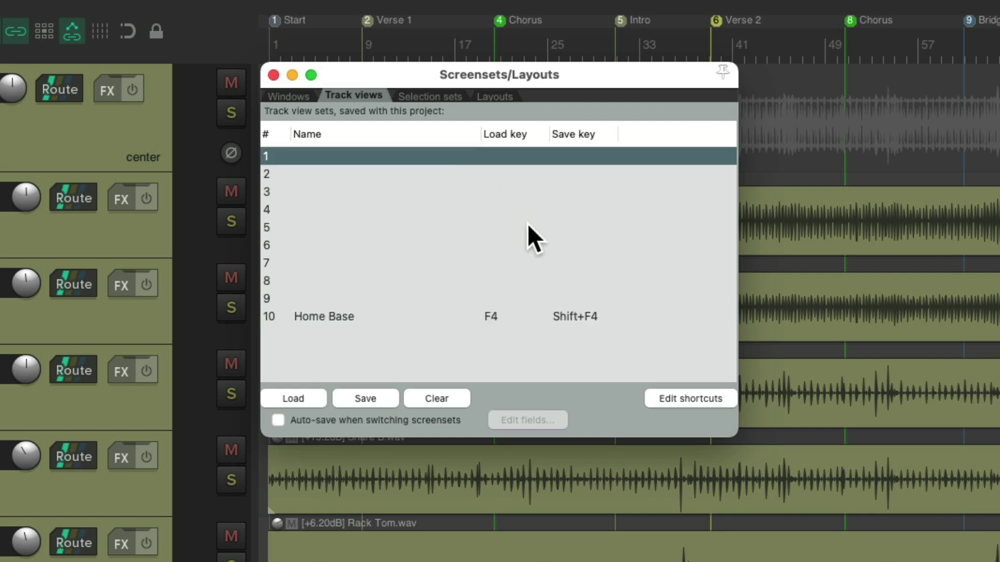
{"action": "left_click", "coordinate": [378, 401]}
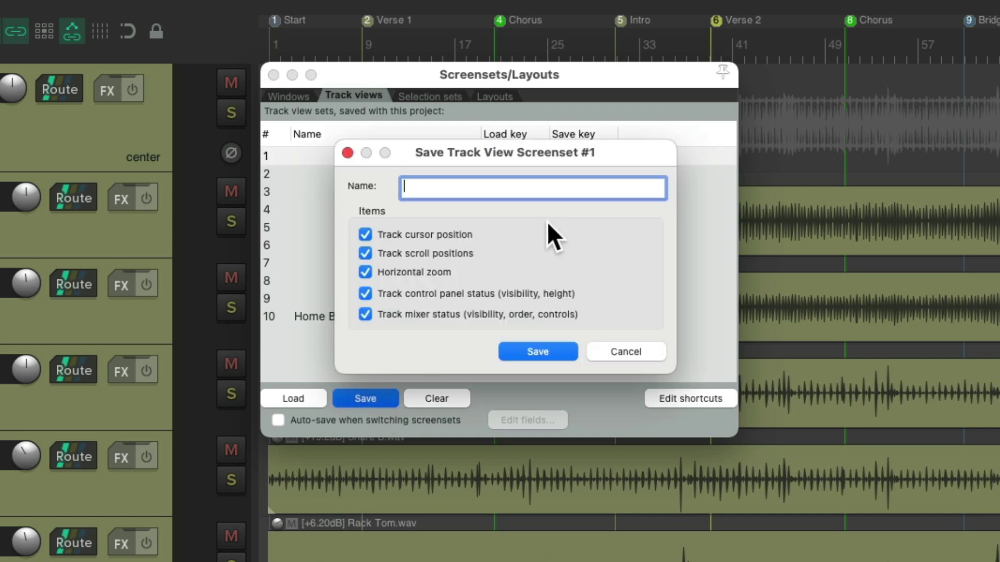
{"action": "type", "text": "Everything"}
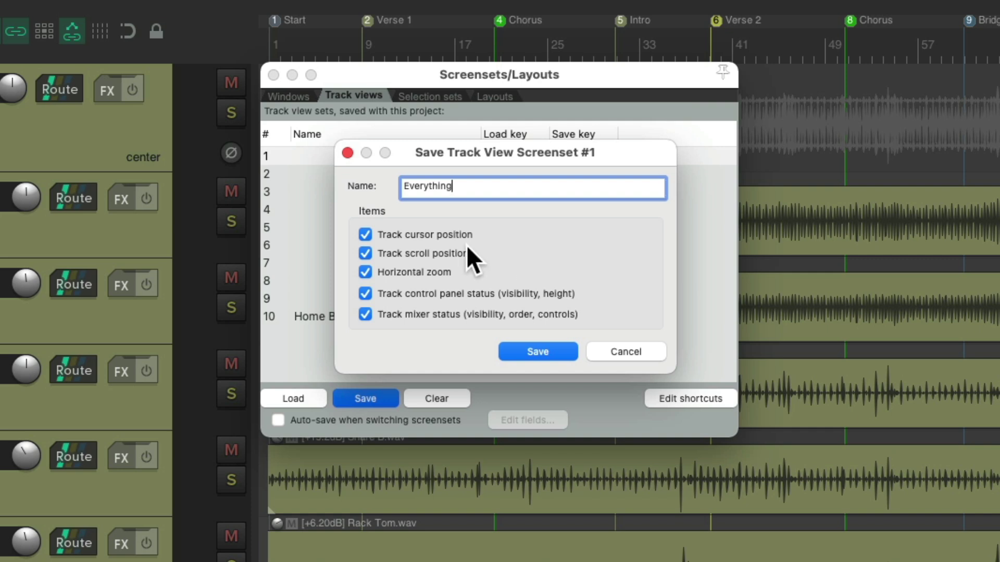
{"action": "left_click", "coordinate": [365, 234]}
{"action": "left_click", "coordinate": [365, 253]}
{"action": "left_click", "coordinate": [365, 272]}
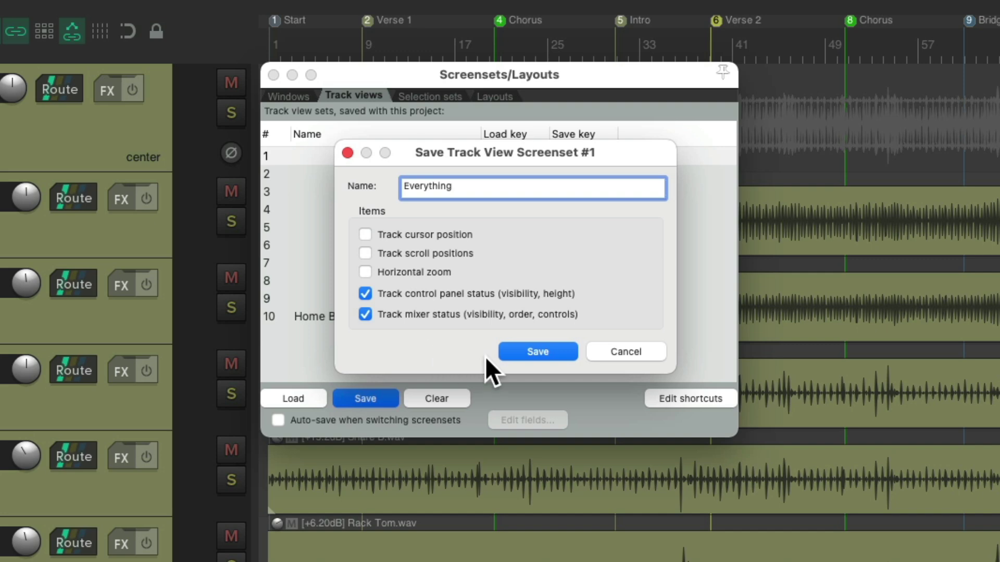
{"action": "left_click", "coordinate": [530, 352]}
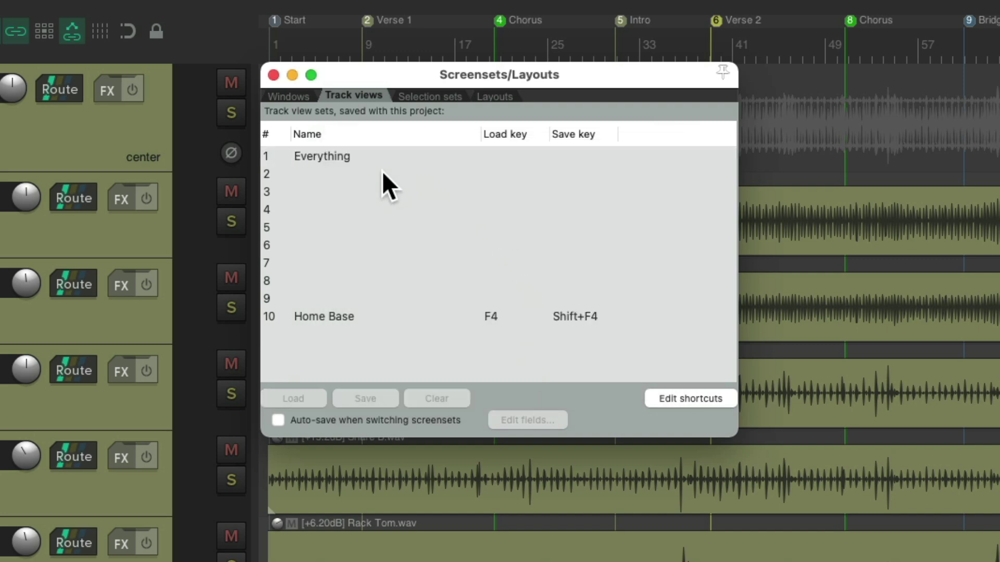
{"action": "key", "text": "Escape"}
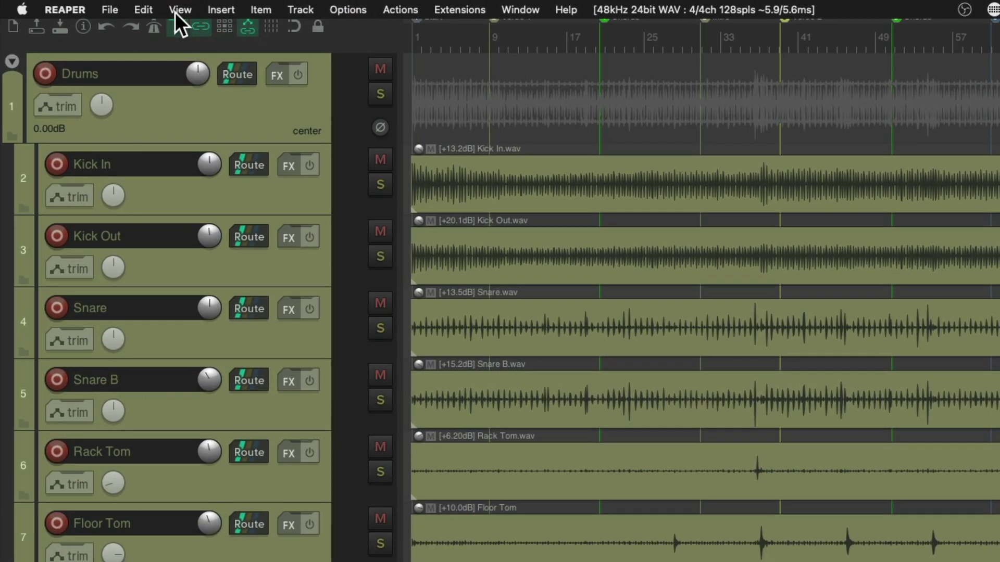
Step: Hide all 33 tracks from both the track control panel and the mixer in the Track Manager and close it
{"action": "left_click", "coordinate": [178, 9]}
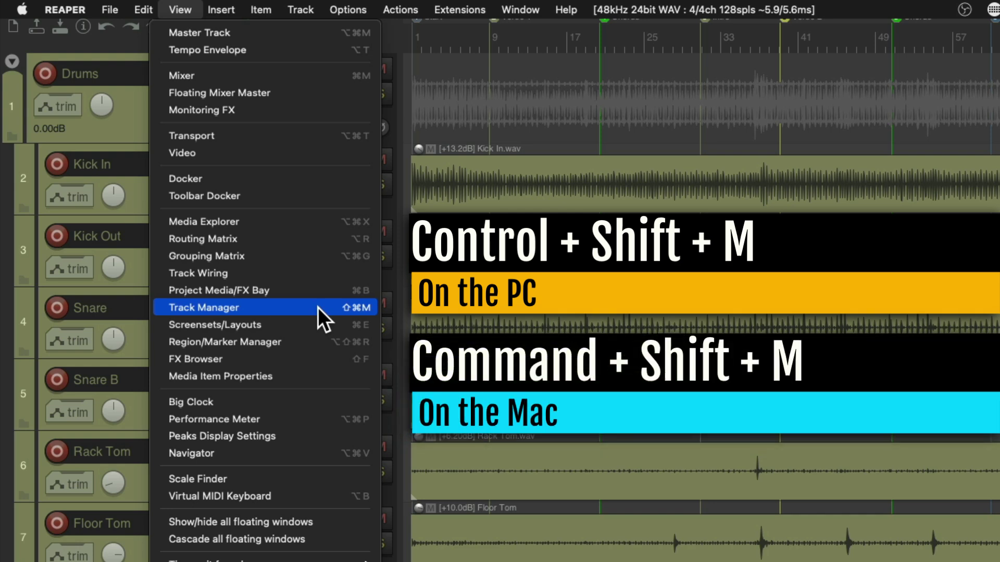
{"action": "left_click", "coordinate": [317, 308]}
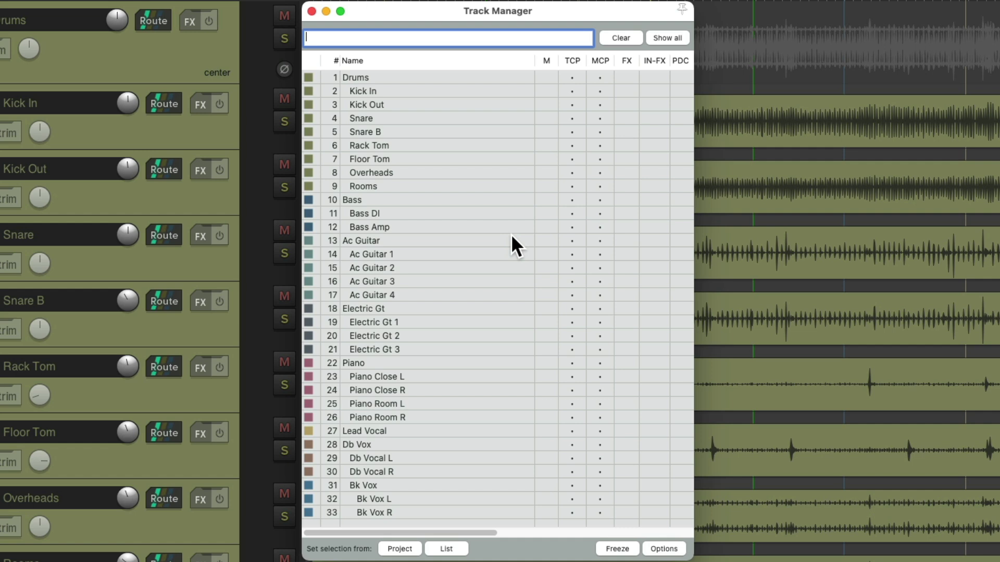
{"action": "mouse_move", "coordinate": [573, 78]}
{"action": "left_mouse_down"}
{"action": "mouse_move", "coordinate": [591, 207]}
{"action": "mouse_move", "coordinate": [580, 458]}
{"action": "mouse_move", "coordinate": [567, 512]}
{"action": "left_mouse_up"}
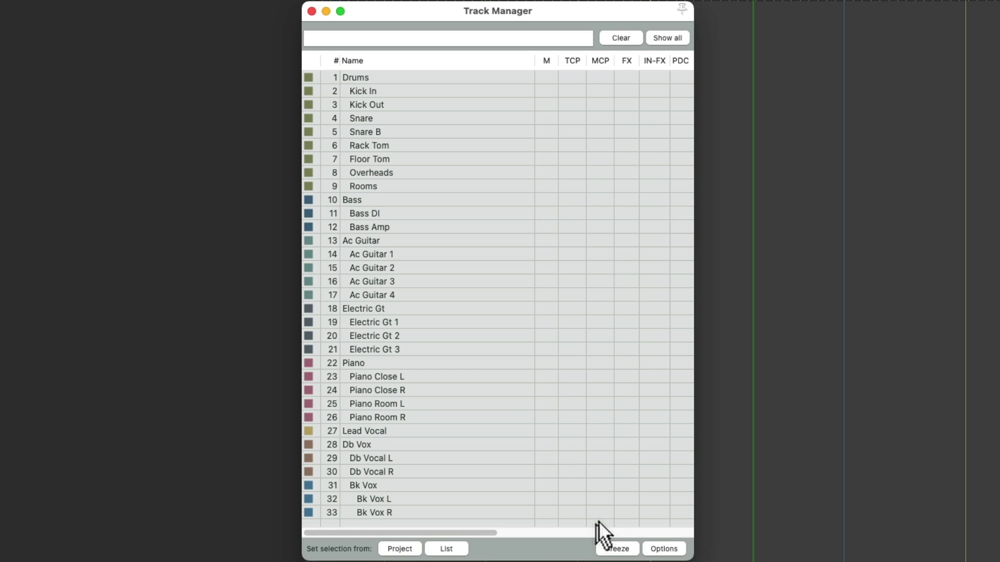
{"action": "key", "text": "Escape"}
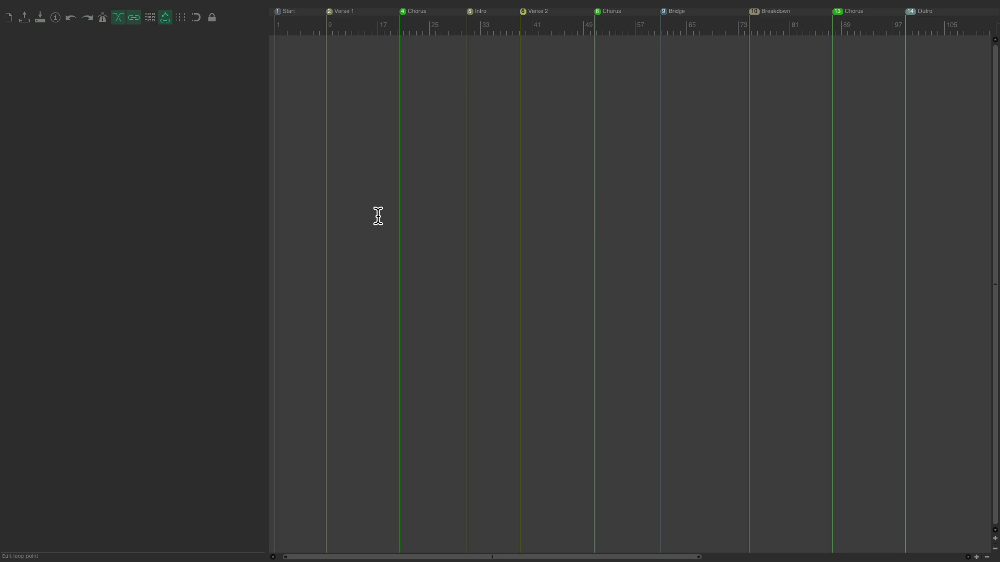
Step: Load the Everything track view screenset and look through the restored tracks in the arrange view
{"action": "key", "text": "super+e"}
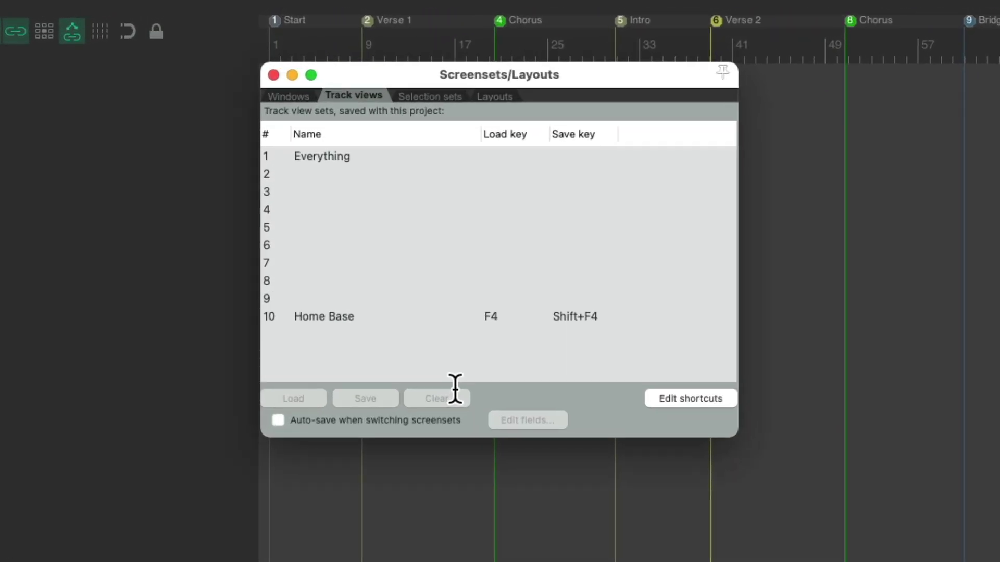
{"action": "left_click", "coordinate": [391, 158]}
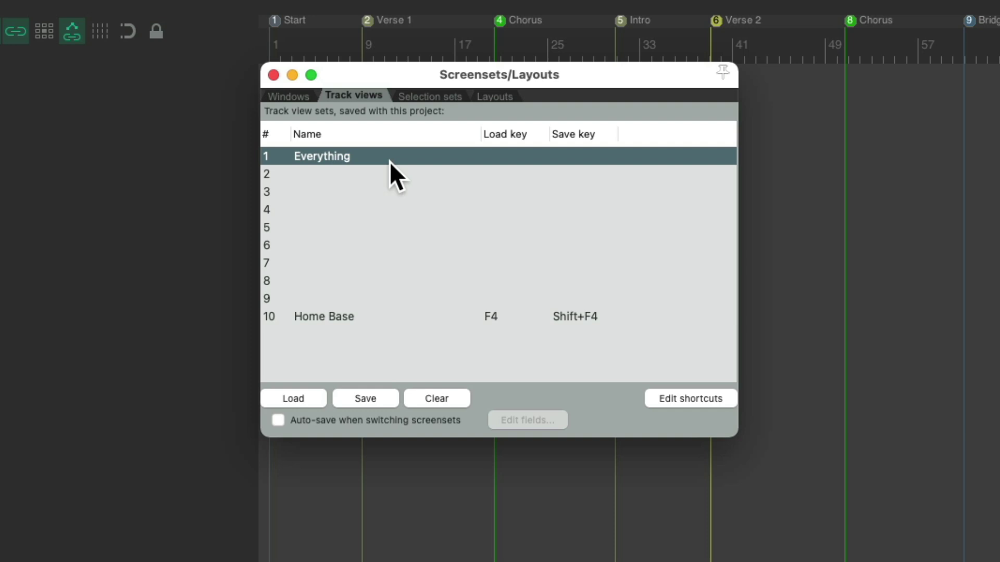
{"action": "double_click", "coordinate": [389, 161]}
{"action": "key", "text": "Escape"}
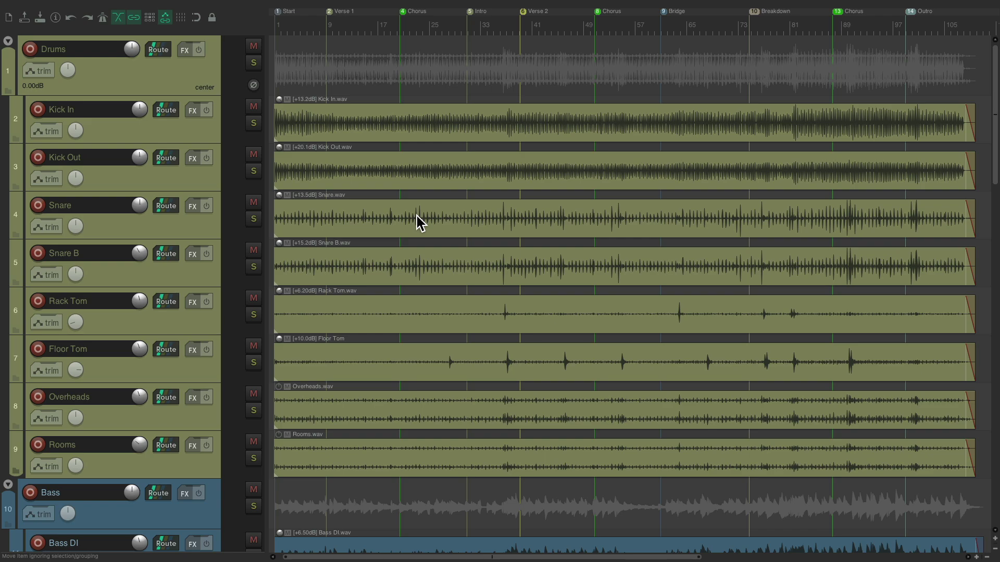
{"action": "scroll", "coordinate": [417, 216], "scroll_direction": "down", "scroll_amount": 20}
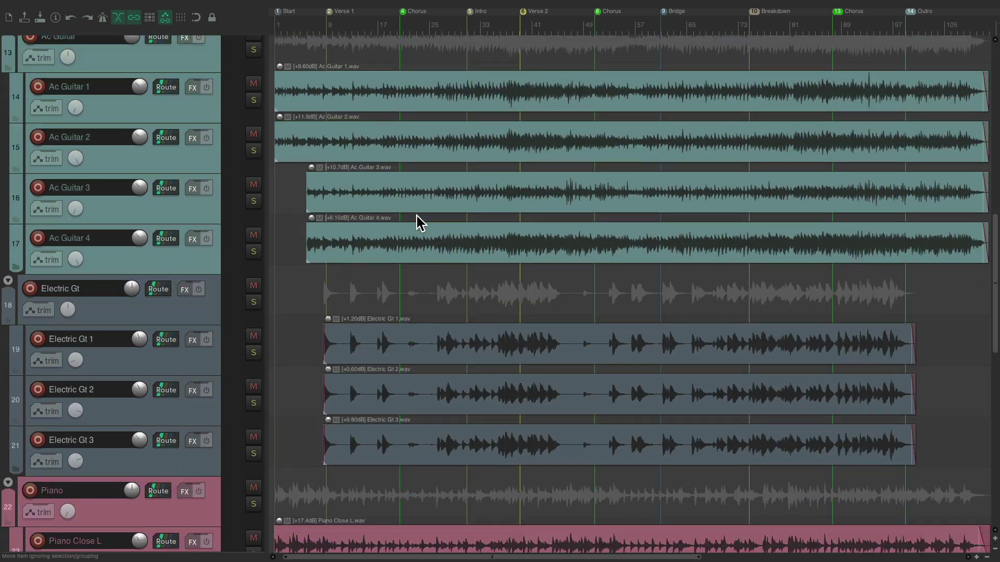
{"action": "scroll", "coordinate": [417, 215], "scroll_direction": "up", "scroll_amount": 20}
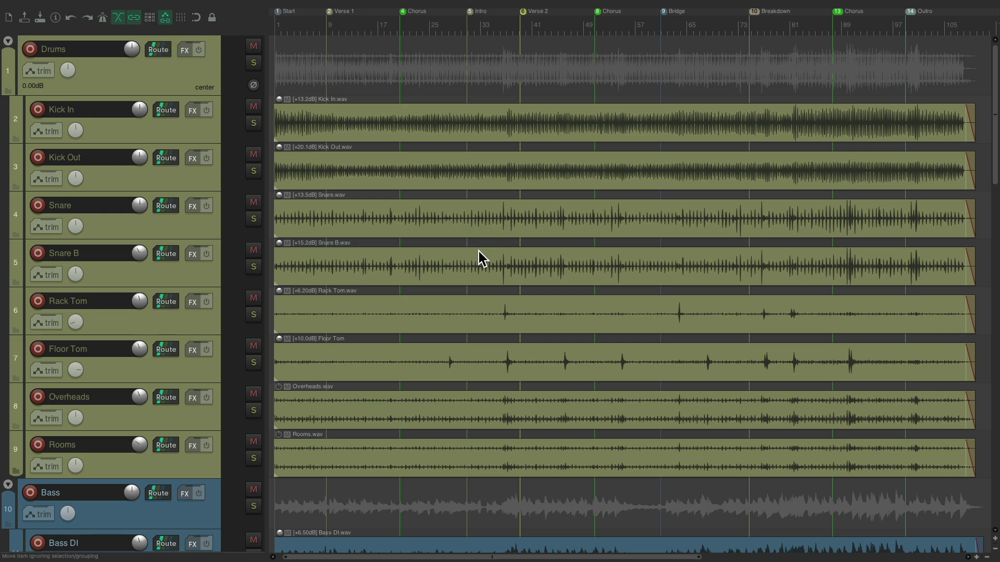
{"action": "scroll", "coordinate": [479, 257], "scroll_direction": "down", "scroll_amount": 18}
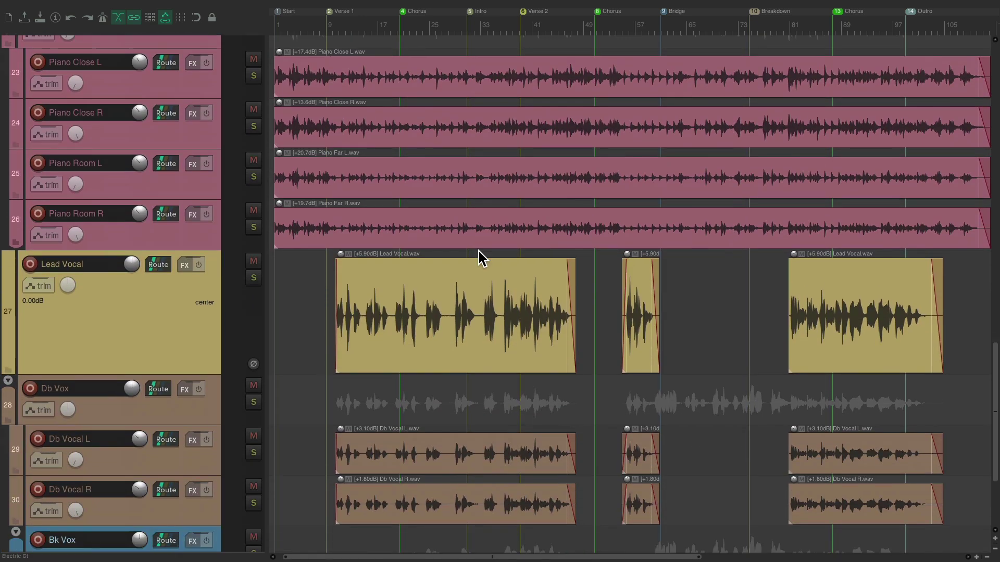
{"action": "scroll", "coordinate": [479, 255], "scroll_direction": "up", "scroll_amount": 3}
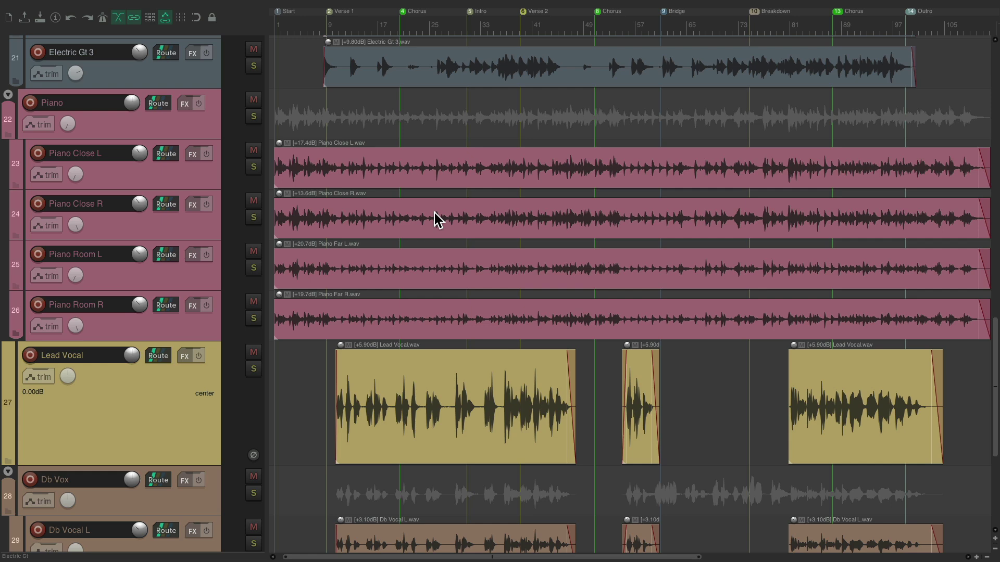
{"action": "scroll", "coordinate": [434, 212], "scroll_direction": "up", "scroll_amount": 20}
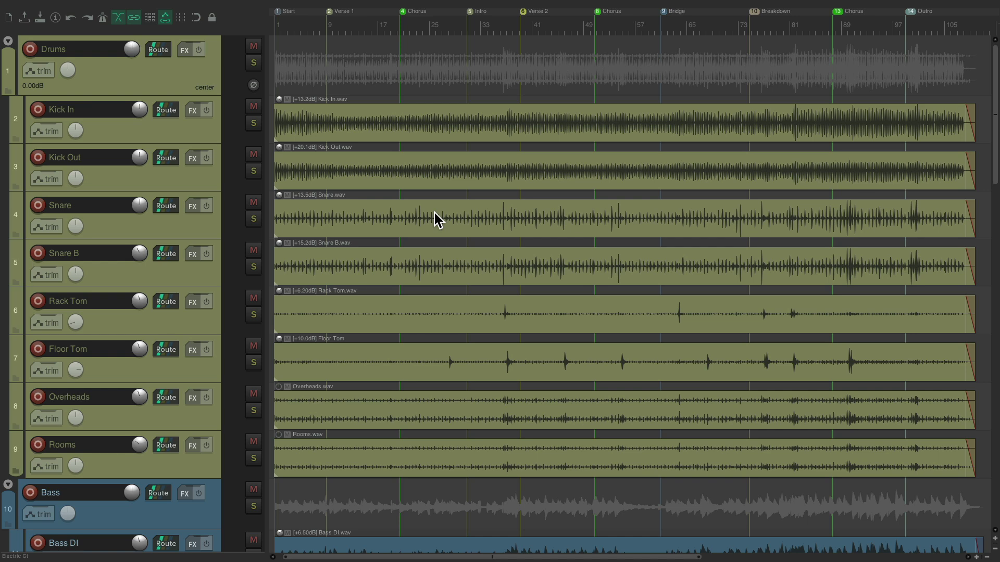
Step: Hide all tracks in the Track Manager, showing only Drums through Rooms (tracks 1–9) in both the track control panel and the mixer
{"action": "key", "text": "super+shift+m"}
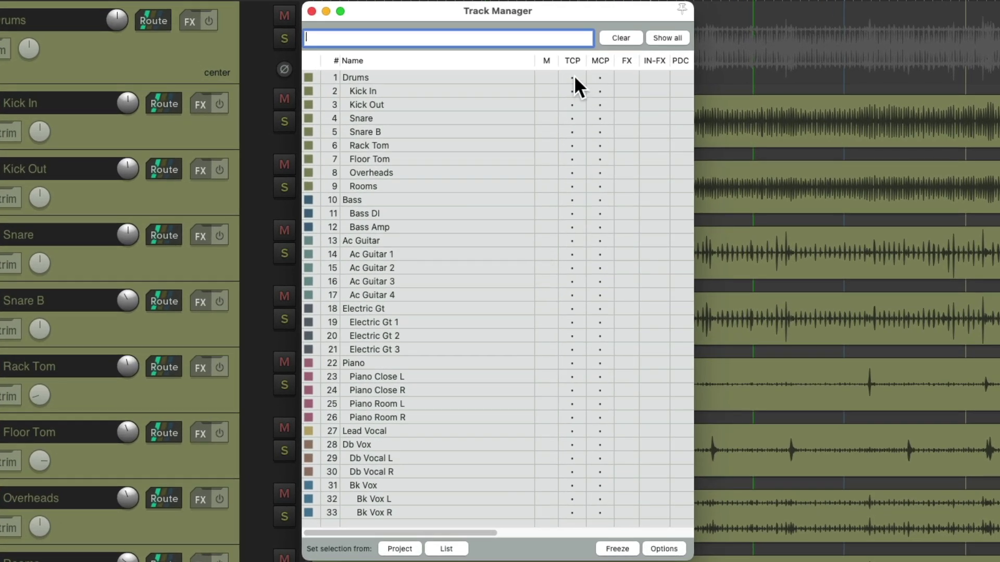
{"action": "mouse_move", "coordinate": [574, 77]}
{"action": "left_mouse_down"}
{"action": "mouse_move", "coordinate": [583, 279]}
{"action": "mouse_move", "coordinate": [573, 512]}
{"action": "left_mouse_up"}
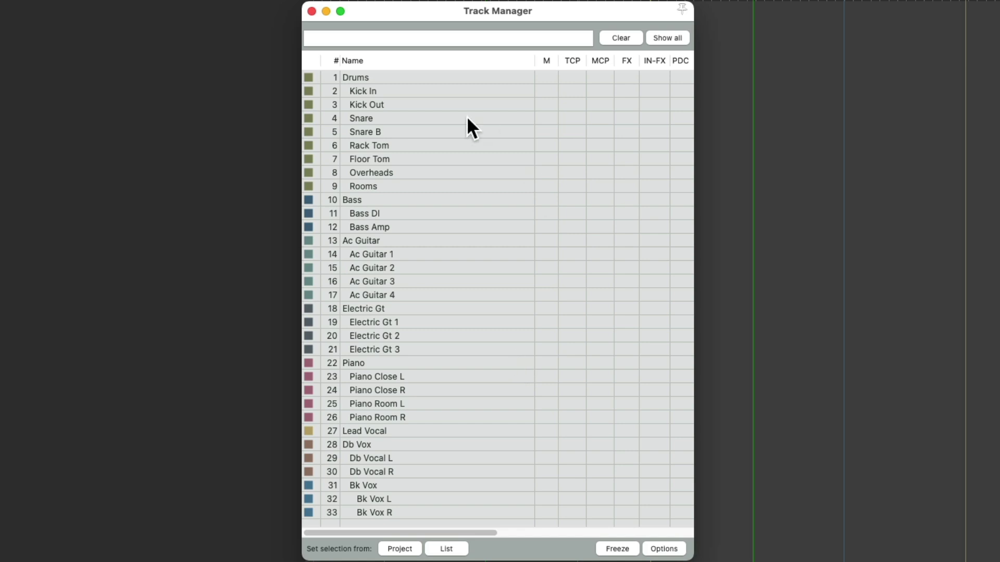
{"action": "left_click_drag", "start_coordinate": [570, 77], "coordinate": [564, 185]}
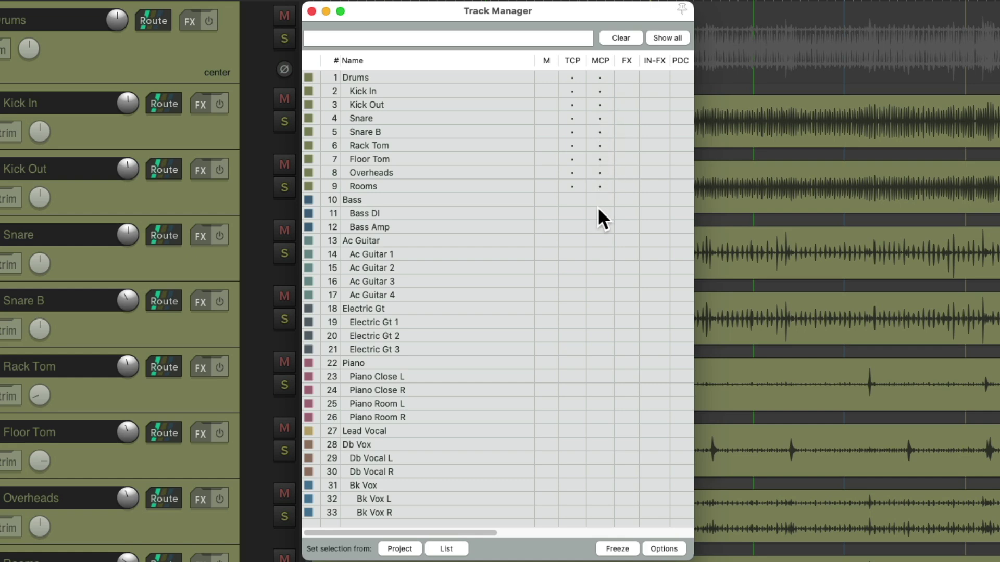
{"action": "key", "text": "Escape"}
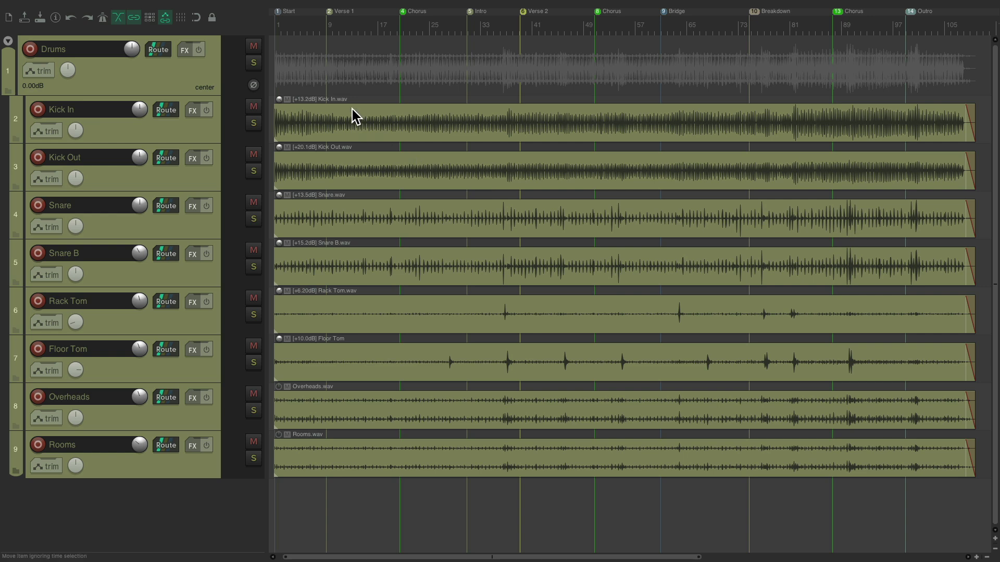
Step: Select all tracks from Drums to Rooms and increase their height to nearly fill the arrange view
{"action": "left_click", "coordinate": [185, 82]}
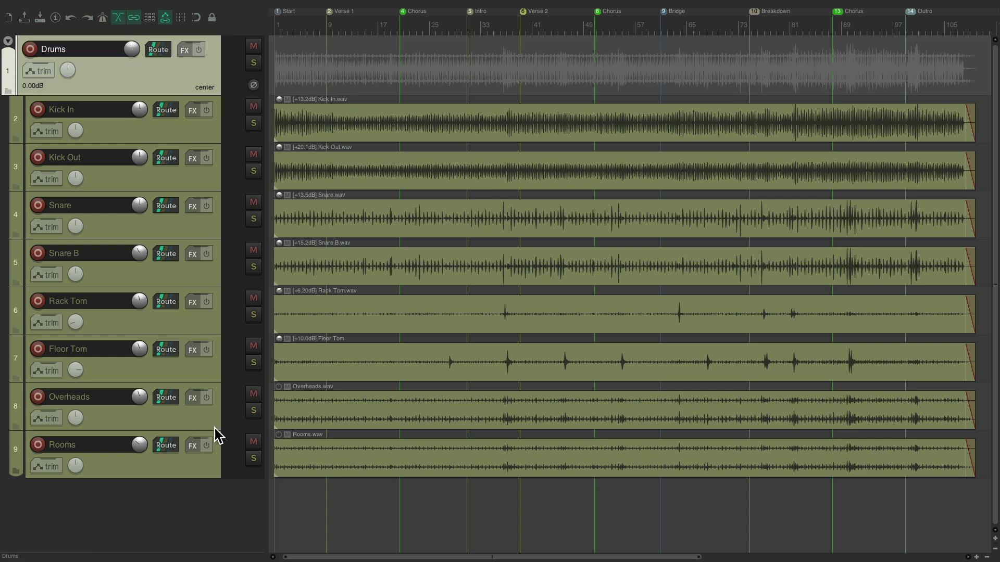
{"action": "left_click", "coordinate": [186, 460], "text": "shift"}
{"action": "scroll", "coordinate": [434, 351], "scroll_direction": "up", "scroll_amount": 3}
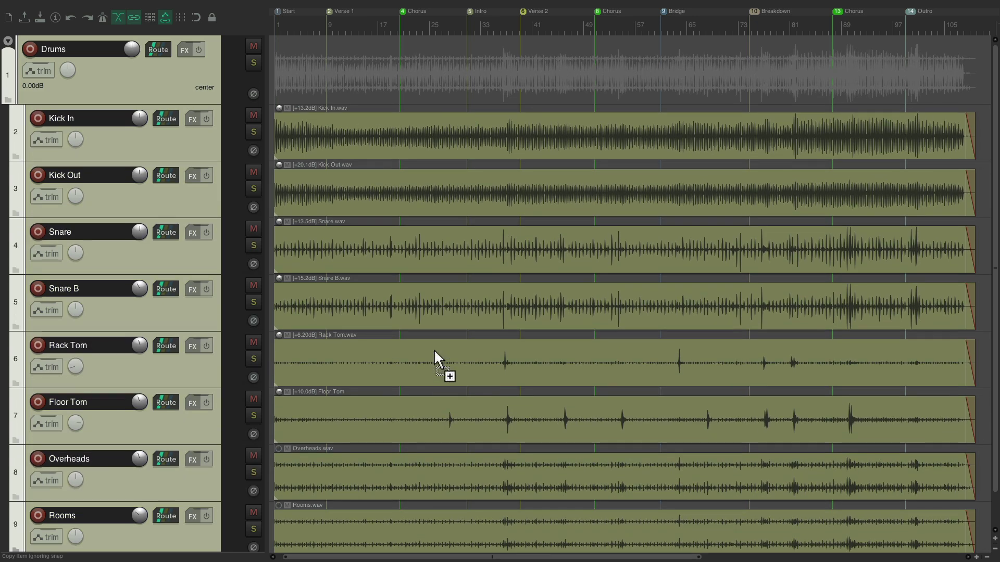
{"action": "scroll", "coordinate": [434, 351], "scroll_direction": "down", "scroll_amount": 2}
{"action": "scroll", "coordinate": [434, 351], "scroll_direction": "up", "scroll_amount": 2}
{"action": "scroll", "coordinate": [433, 349], "scroll_direction": "down", "scroll_amount": 1}
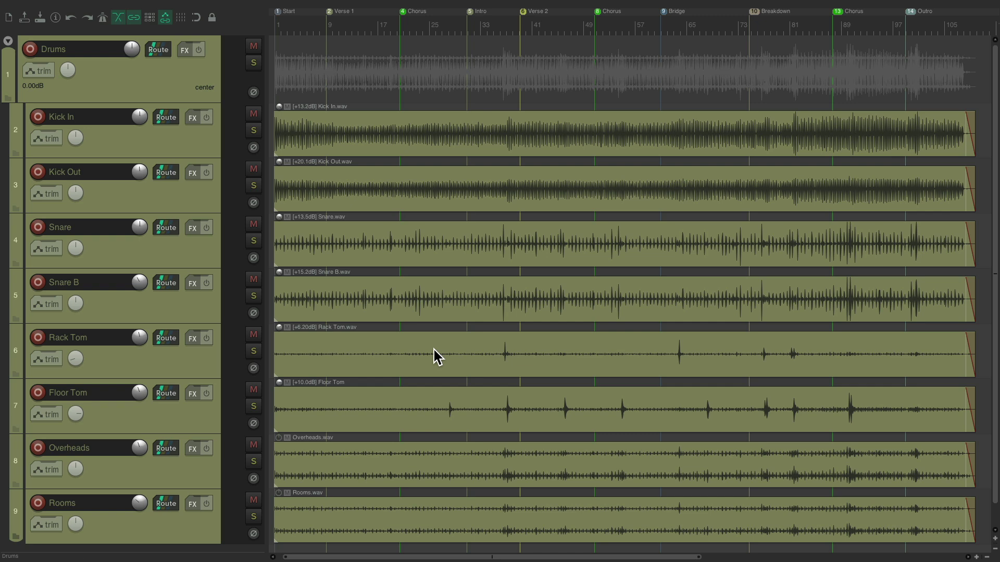
Step: Save a track view screenset named Drums in slot 2, including only track control panel status and track mixer status
{"action": "key", "text": "ctrl+shift+l"}
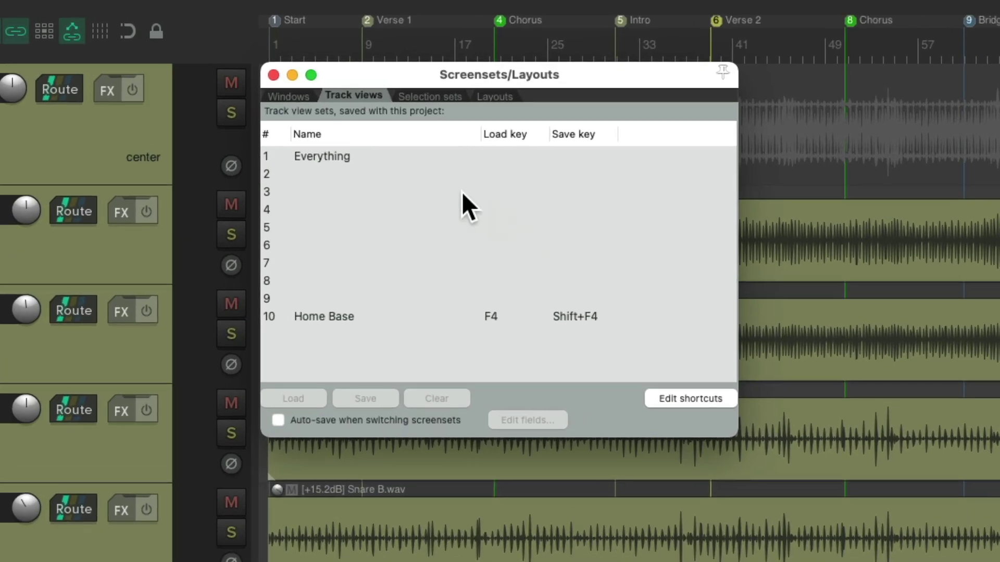
{"action": "left_click", "coordinate": [390, 174]}
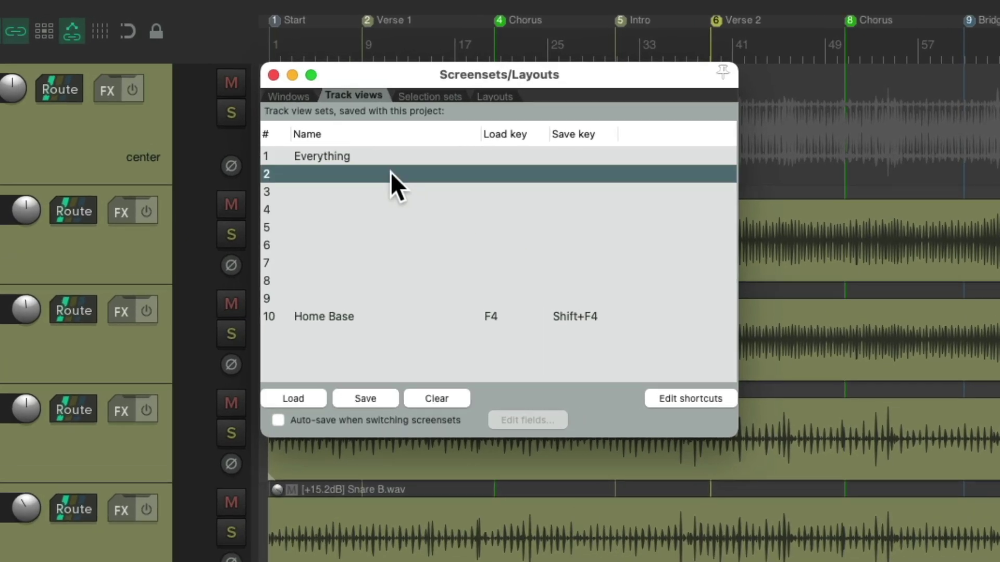
{"action": "left_click", "coordinate": [383, 399]}
{"action": "type", "text": "Drums"}
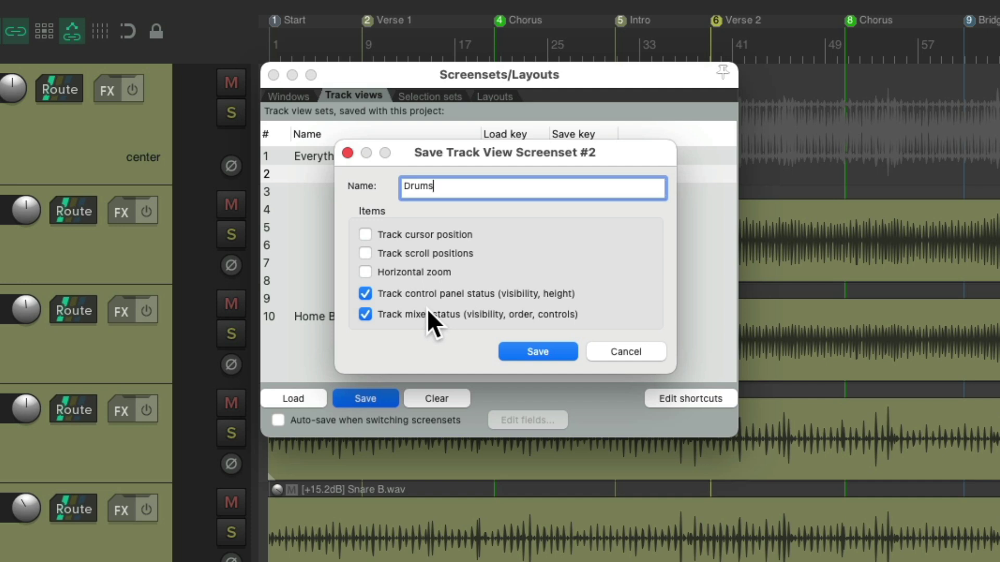
{"action": "left_click", "coordinate": [533, 347]}
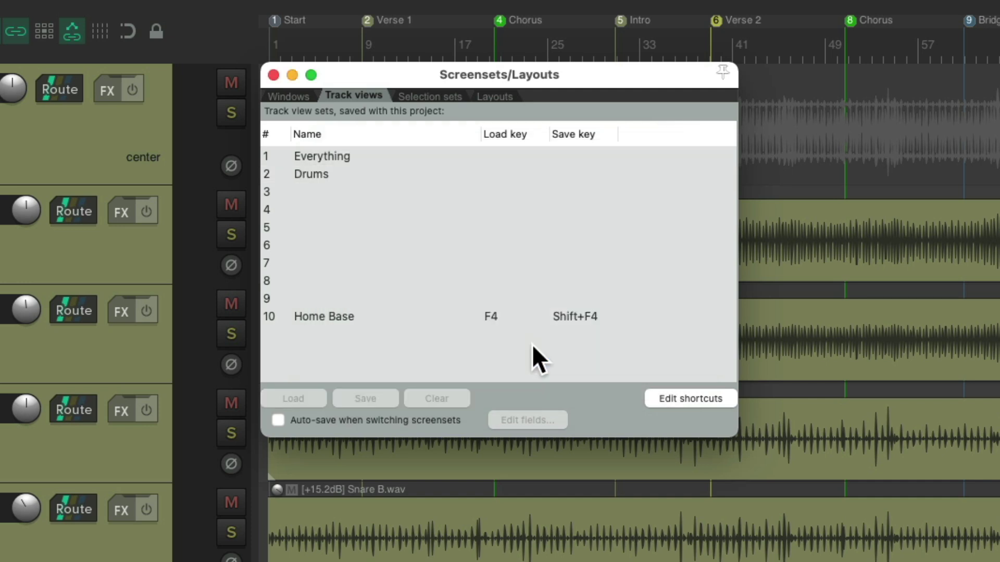
Step: Test the screensets by recalling Everything, looking through its tracks, and switching back to the Drums view
{"action": "double_click", "coordinate": [418, 155]}
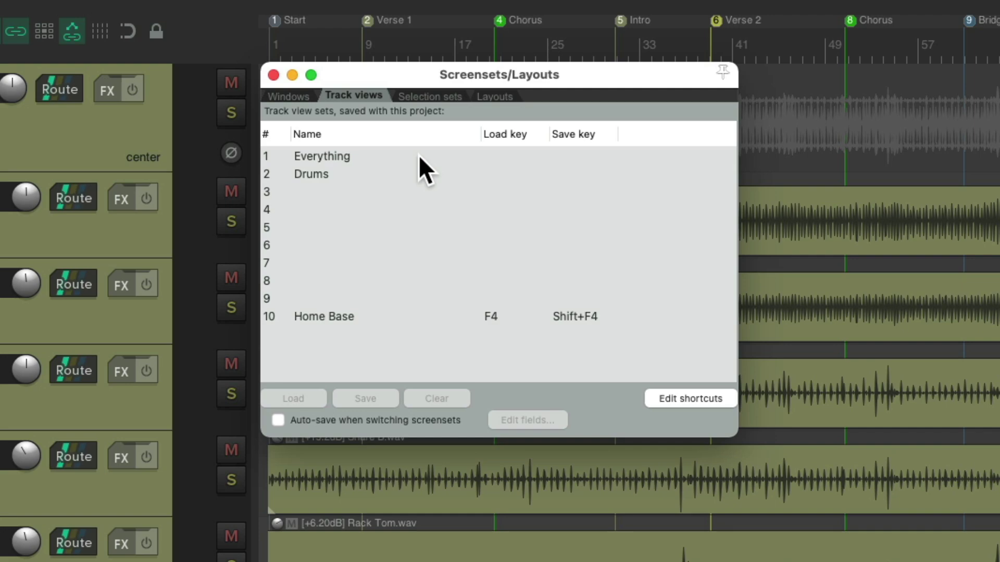
{"action": "key", "text": "Escape"}
{"action": "scroll", "coordinate": [607, 323], "scroll_direction": "down", "scroll_amount": 8}
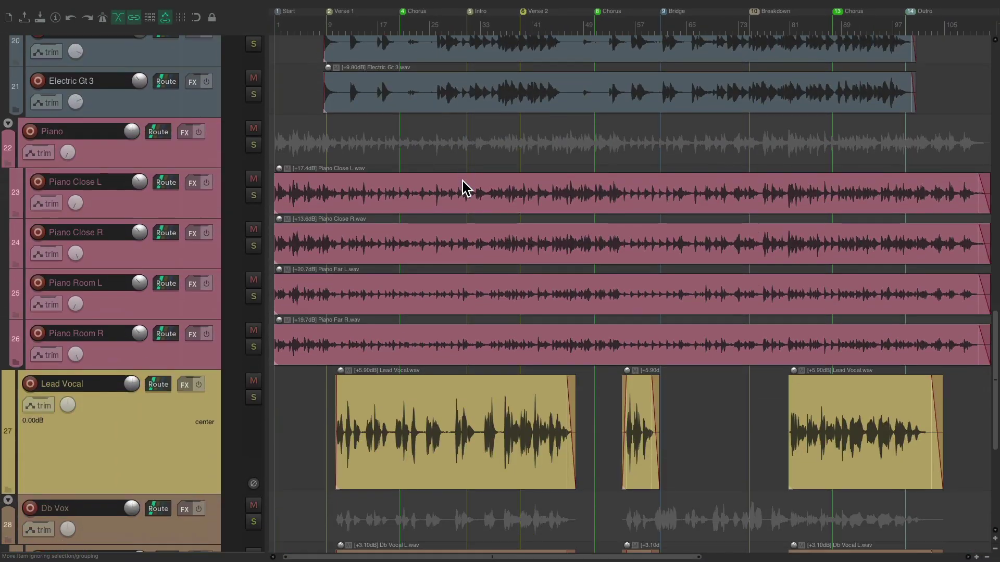
{"action": "scroll", "coordinate": [463, 180], "scroll_direction": "down", "scroll_amount": 1}
{"action": "scroll", "coordinate": [463, 180], "scroll_direction": "up", "scroll_amount": 10}
{"action": "key", "text": "ctrl+l"}
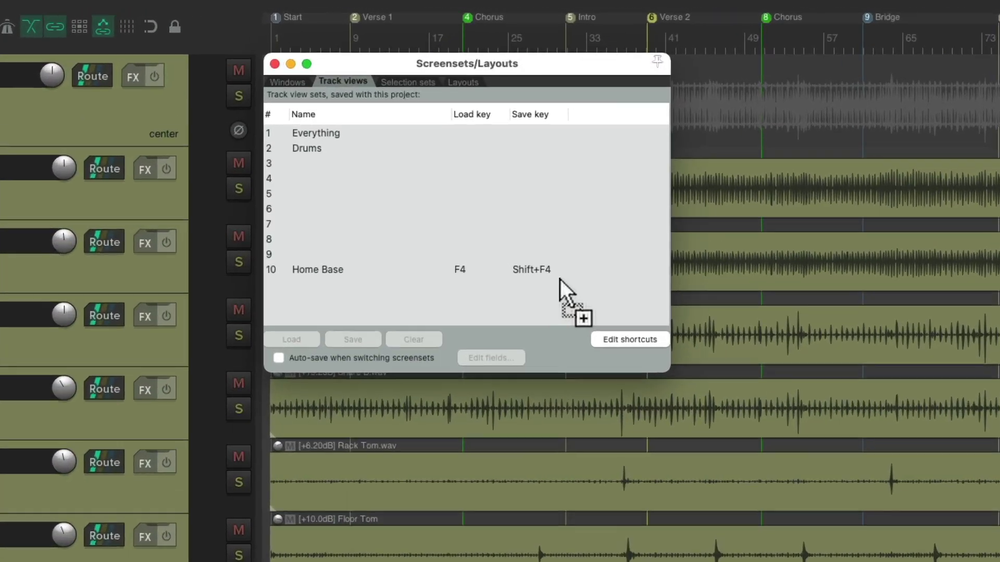
{"action": "double_click", "coordinate": [388, 148]}
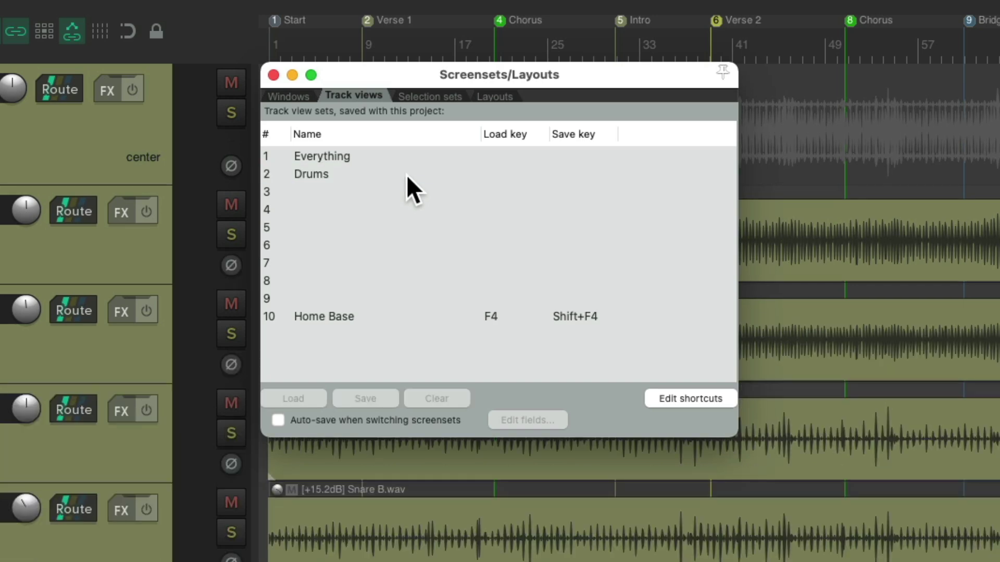
{"action": "key", "text": "Escape"}
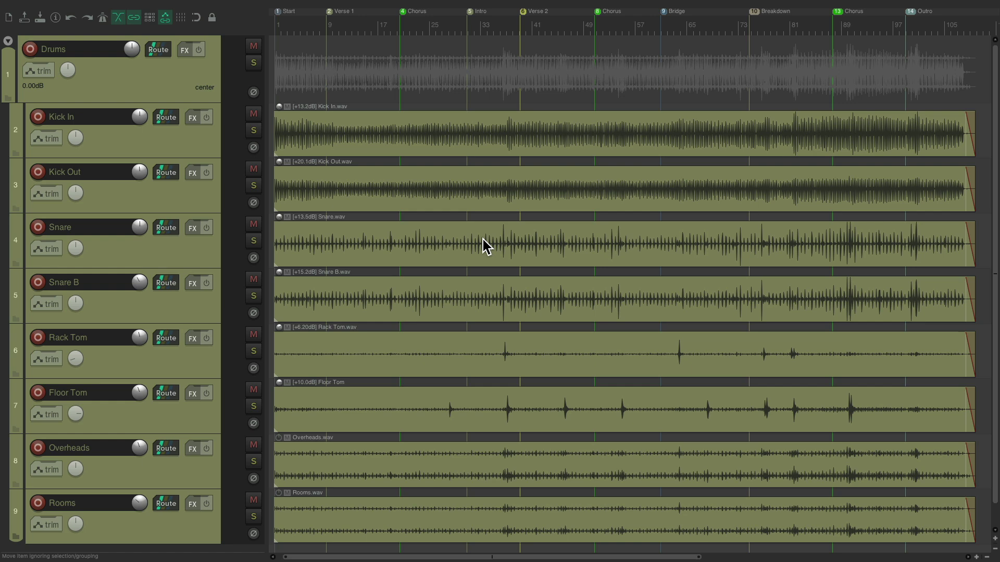
Step: Hide the drum tracks in the Track Manager and show only Bass, Bass DI and Bass Amp in the track control panel and mixer
{"action": "key", "text": "ctrl+m"}
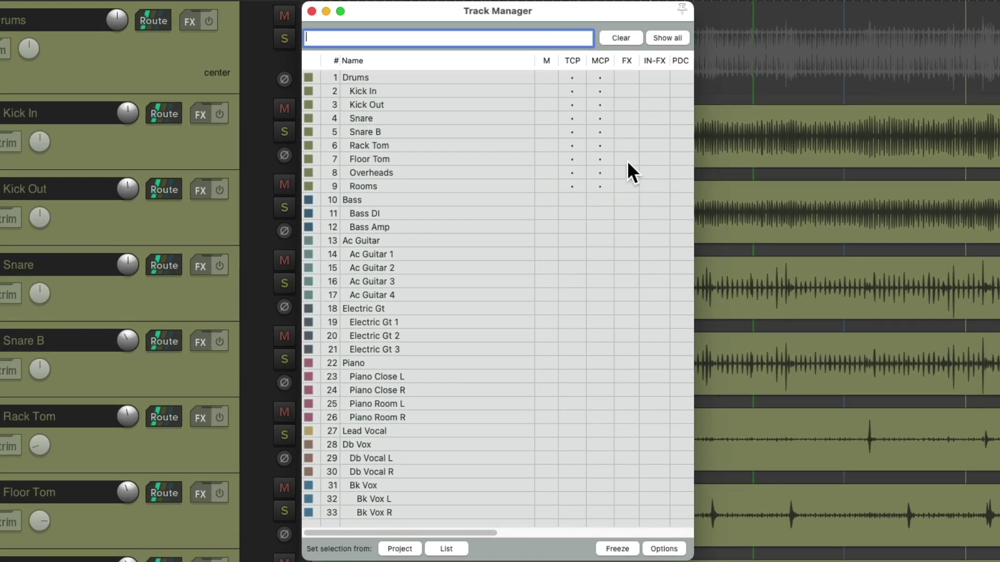
{"action": "mouse_move", "coordinate": [573, 77]}
{"action": "left_mouse_down"}
{"action": "mouse_move", "coordinate": [570, 188]}
{"action": "mouse_move", "coordinate": [598, 192]}
{"action": "mouse_move", "coordinate": [570, 222]}
{"action": "left_mouse_up"}
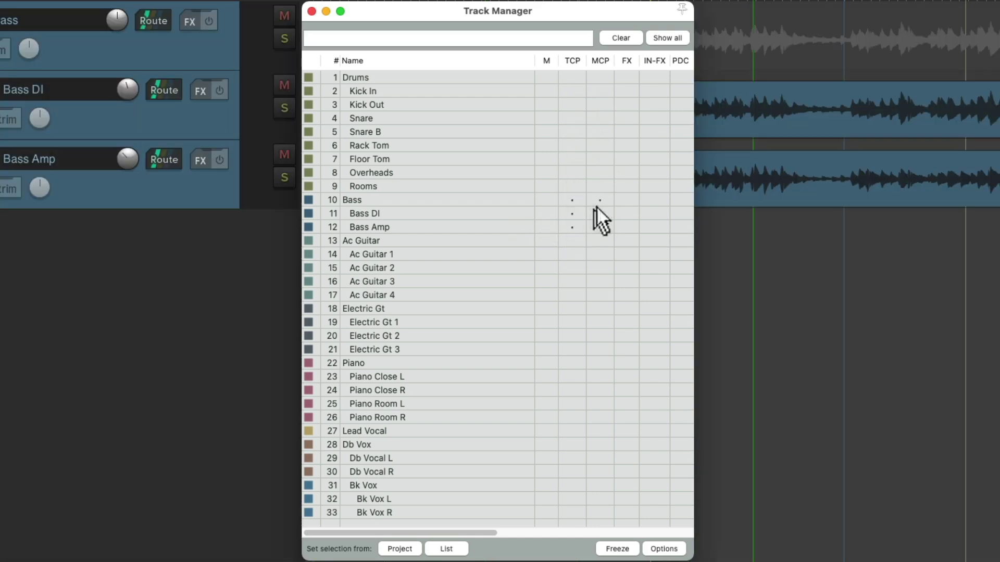
{"action": "key", "text": "Escape"}
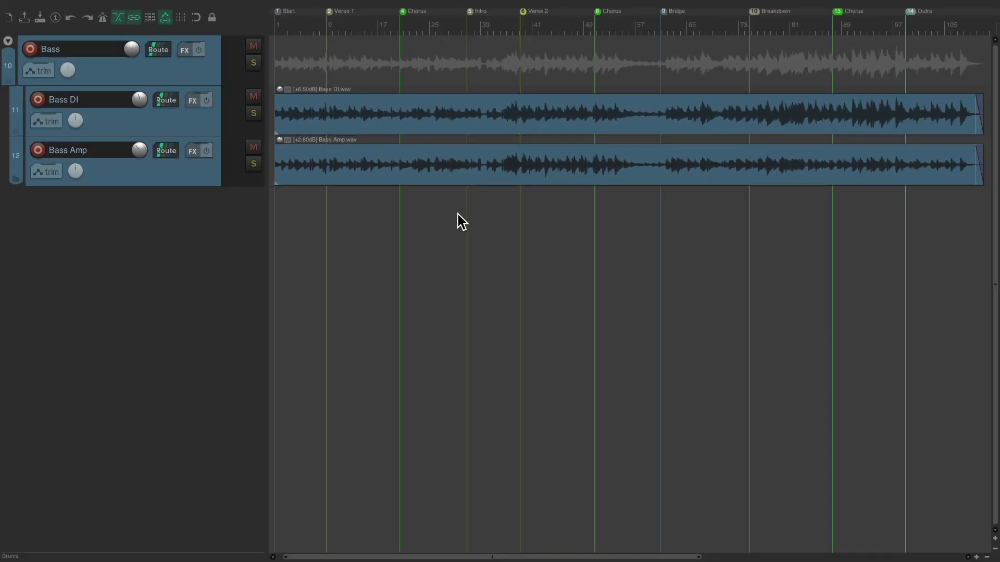
Step: Select the Bass, Bass DI and Bass Amp tracks, enlarge them to nearly fill the arrange view, and deselect them
{"action": "left_click", "coordinate": [218, 53]}
{"action": "left_click", "coordinate": [212, 182], "text": "shift"}
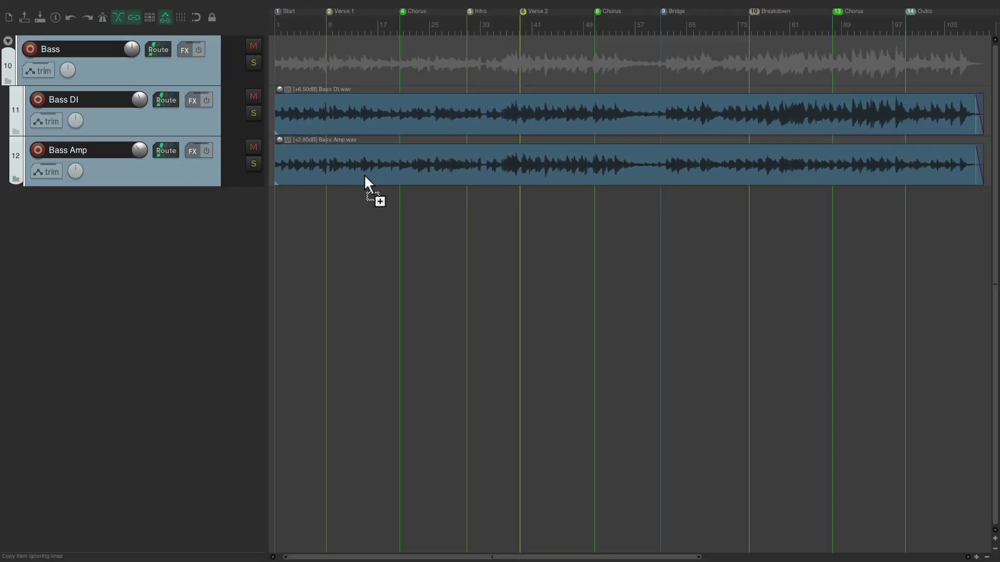
{"action": "scroll", "coordinate": [364, 174], "scroll_direction": "up", "scroll_amount": 5}
{"action": "scroll", "coordinate": [364, 174], "scroll_direction": "up", "scroll_amount": 3}
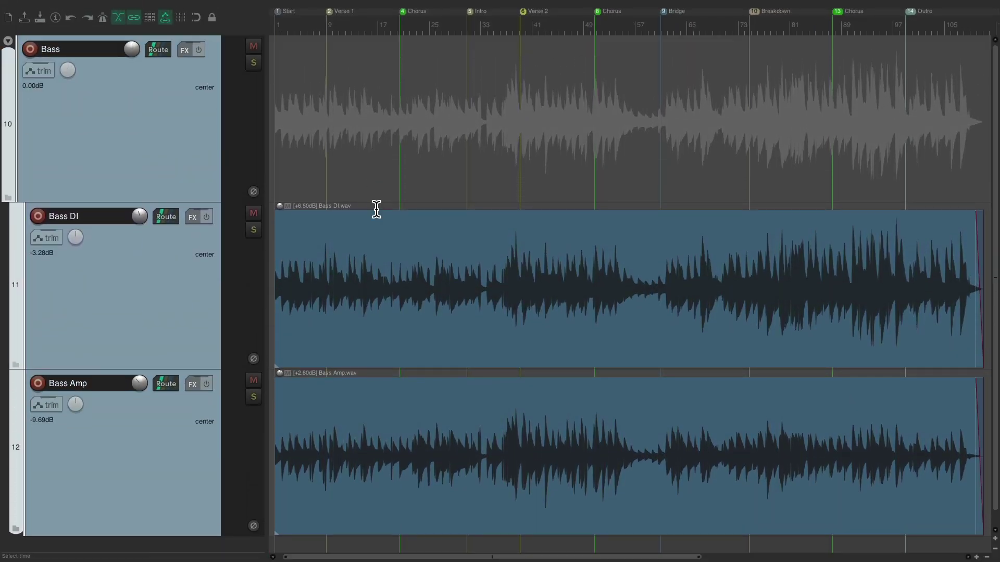
{"action": "key", "text": "Escape"}
Step: Save a track view screenset named Bass in slot 3, including only track control panel status and track mixer status
{"action": "key", "text": "super+e"}
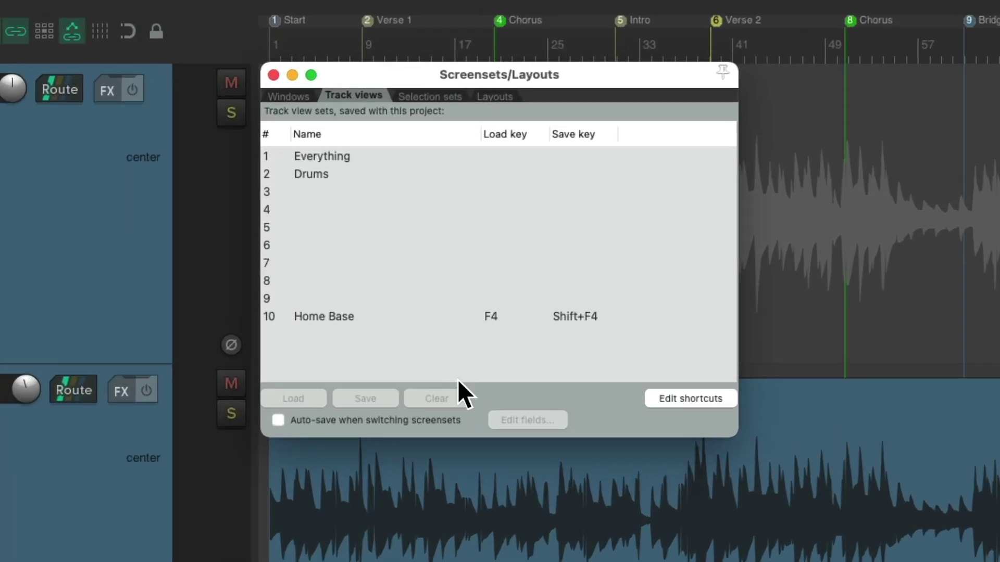
{"action": "left_click", "coordinate": [359, 192]}
{"action": "left_click", "coordinate": [373, 397]}
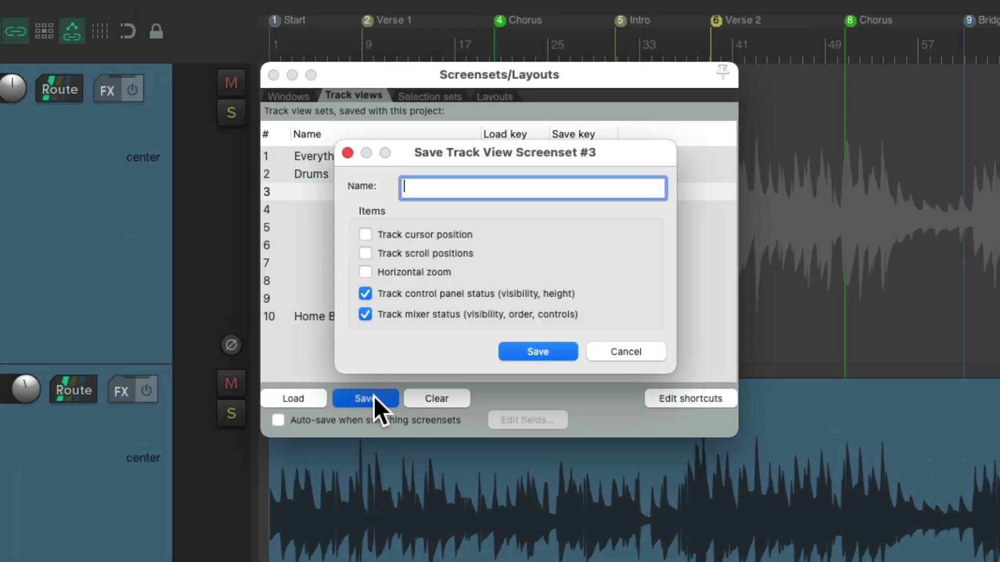
{"action": "type", "text": "Bass"}
{"action": "key", "text": "Return"}
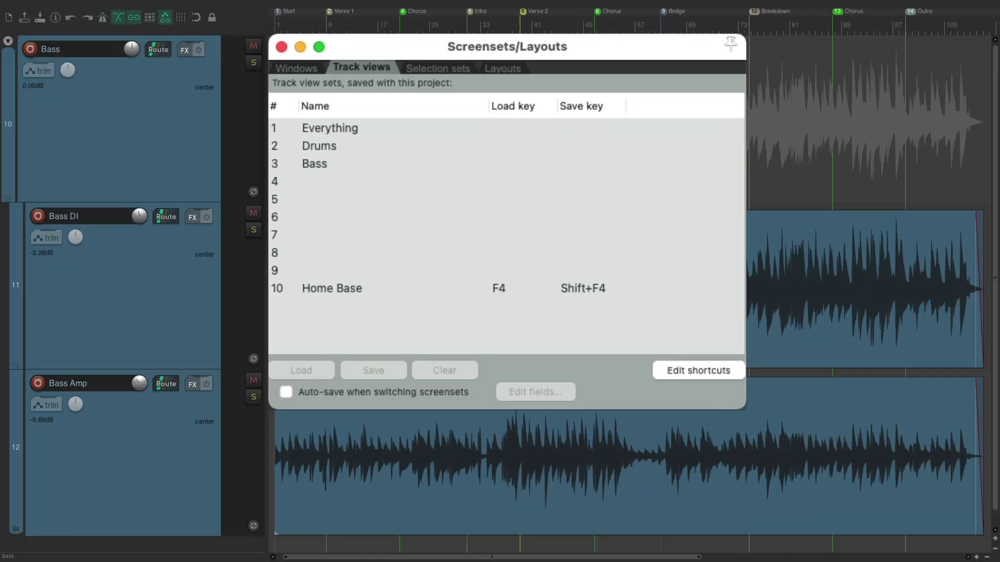
Step: Recall the Everything, Drums and Bass track view screensets in turn and close the Screensets/Layouts window
{"action": "double_click", "coordinate": [398, 130]}
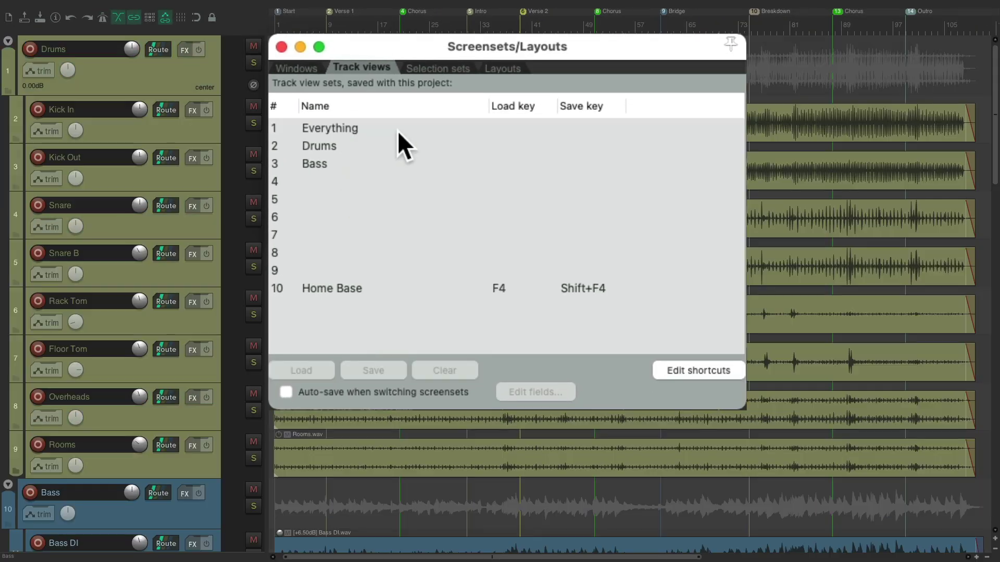
{"action": "double_click", "coordinate": [402, 146]}
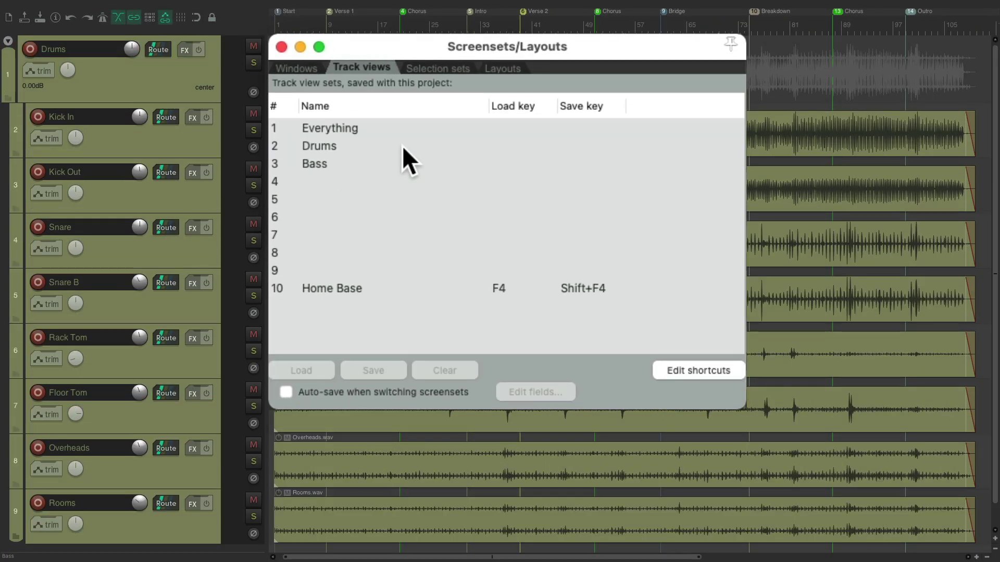
{"action": "double_click", "coordinate": [410, 161]}
{"action": "key", "text": "Escape"}
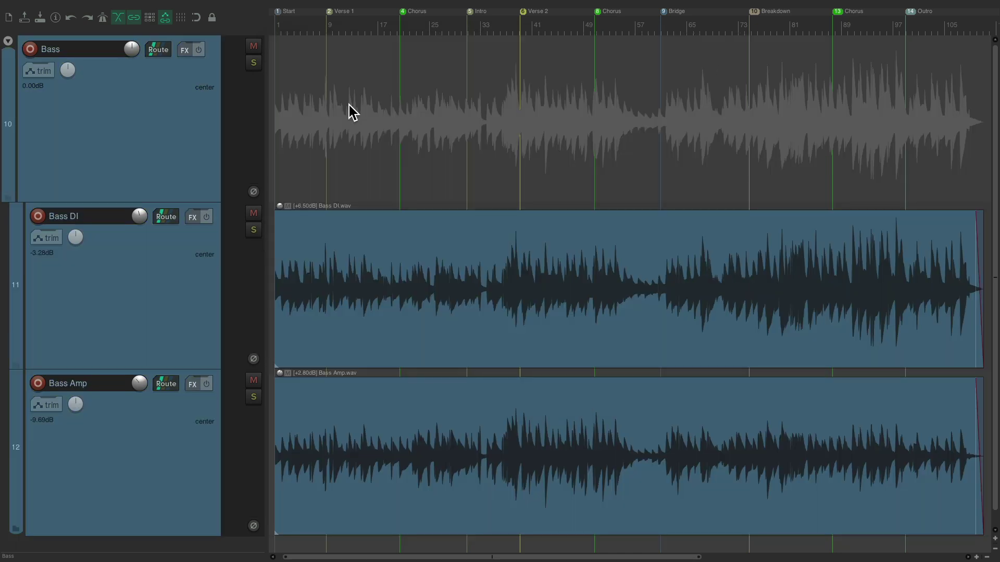
Step: Hide the bass tracks in the Track Manager and show only the Ac Guitar folder and Ac Guitar 1–4
{"action": "key", "text": "super+shift+m"}
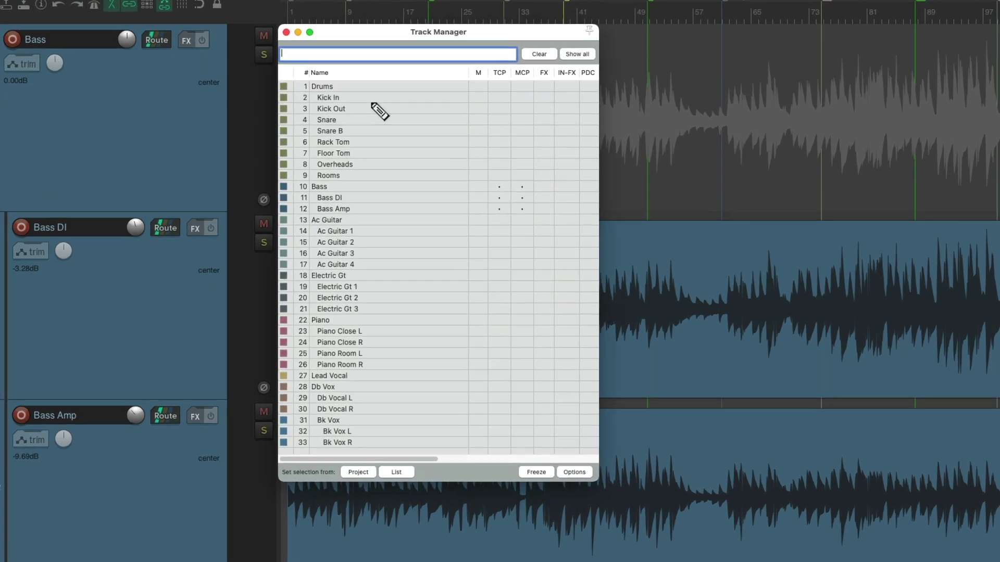
{"action": "left_click", "coordinate": [465, 179]}
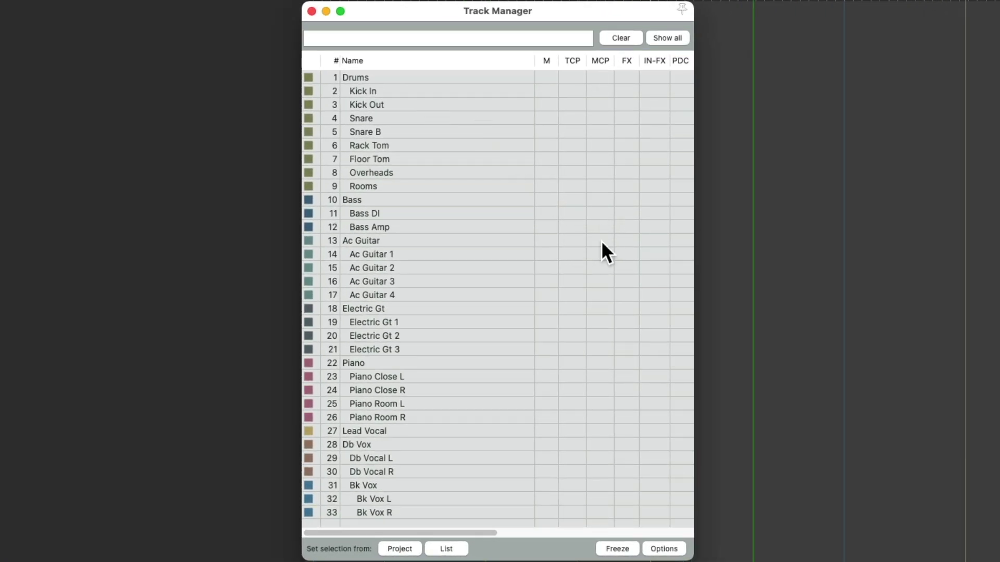
{"action": "left_click_drag", "start_coordinate": [572, 241], "coordinate": [572, 295]}
{"action": "key", "text": "Escape"}
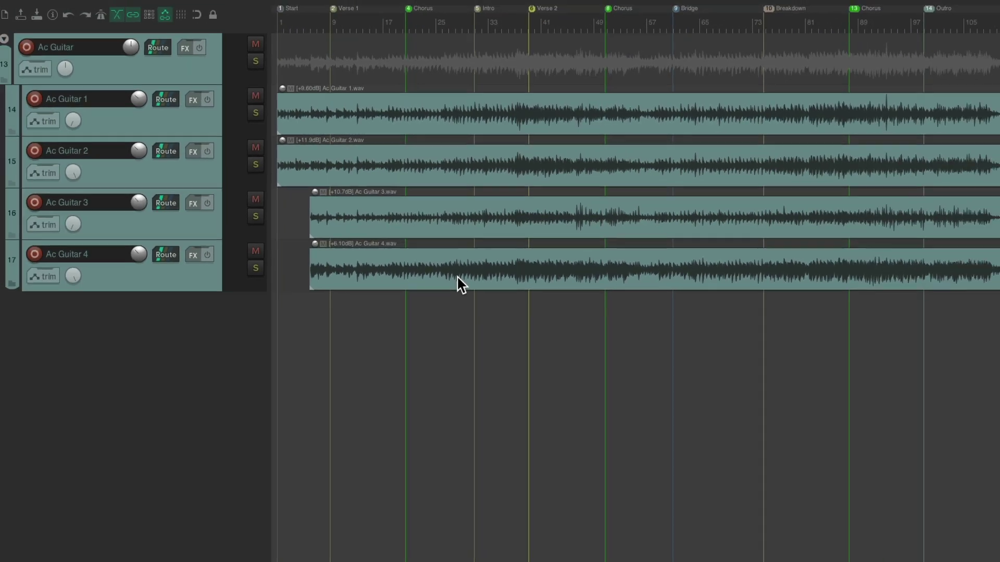
Step: Select the Ac Guitar folder through Ac Guitar 4 and enlarge the tracks to fill the arrange view
{"action": "left_click", "coordinate": [216, 46]}
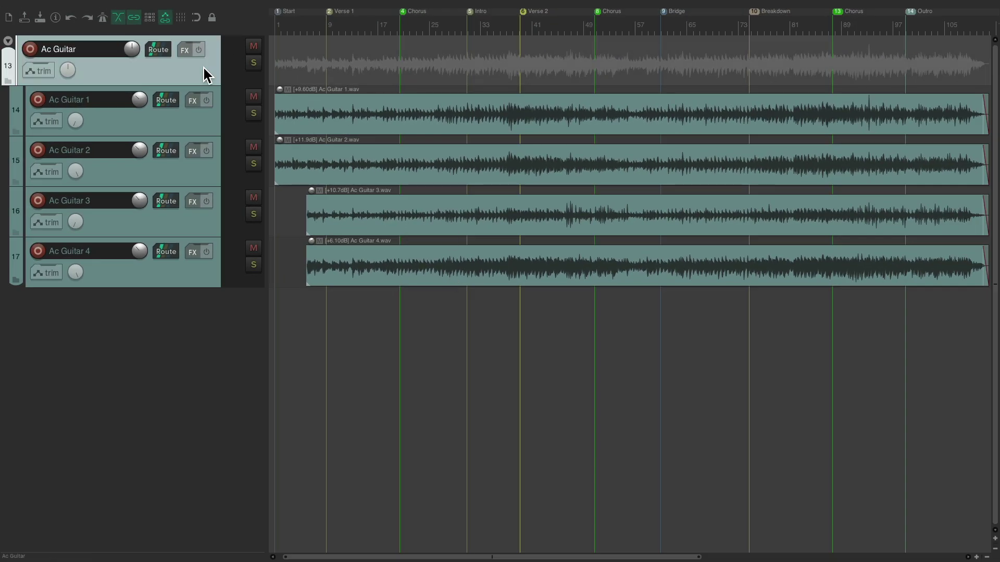
{"action": "left_click", "coordinate": [205, 262], "text": "shift"}
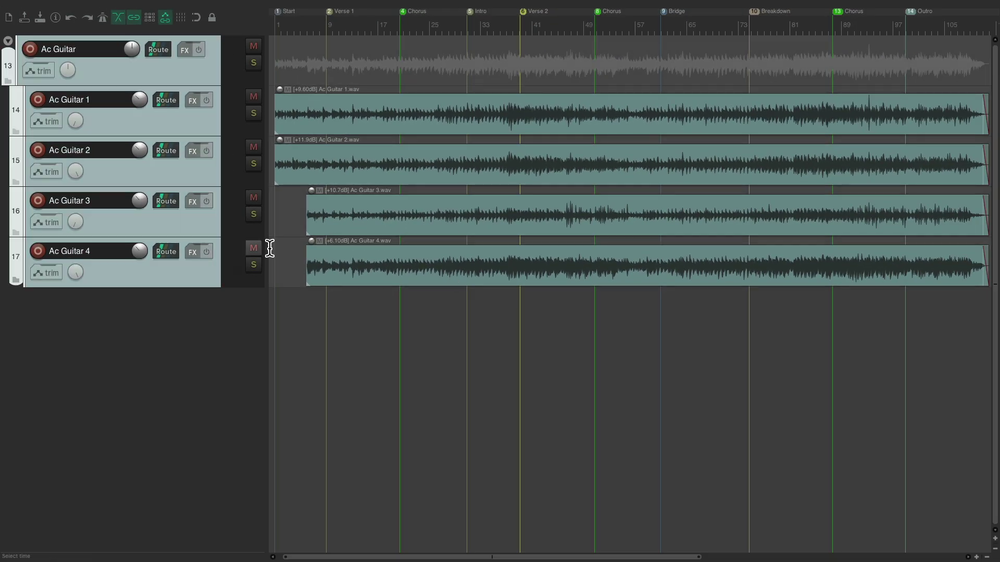
{"action": "scroll", "coordinate": [376, 208], "scroll_direction": "up", "scroll_amount": 5}
Step: Save a track view screenset named Ac Guitar in slot 4 and close the Screensets/Layouts window
{"action": "key", "text": "super+e"}
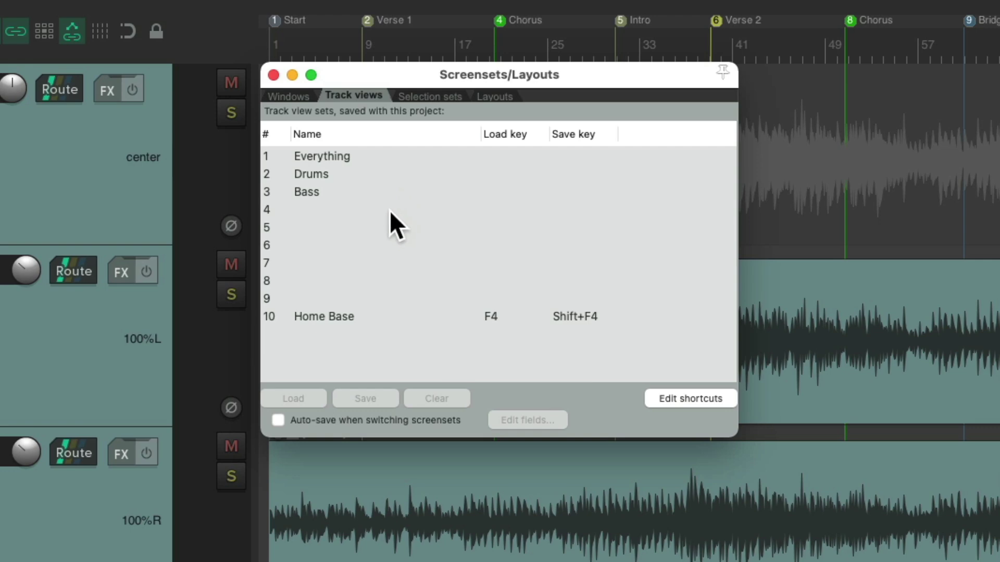
{"action": "left_click", "coordinate": [389, 211]}
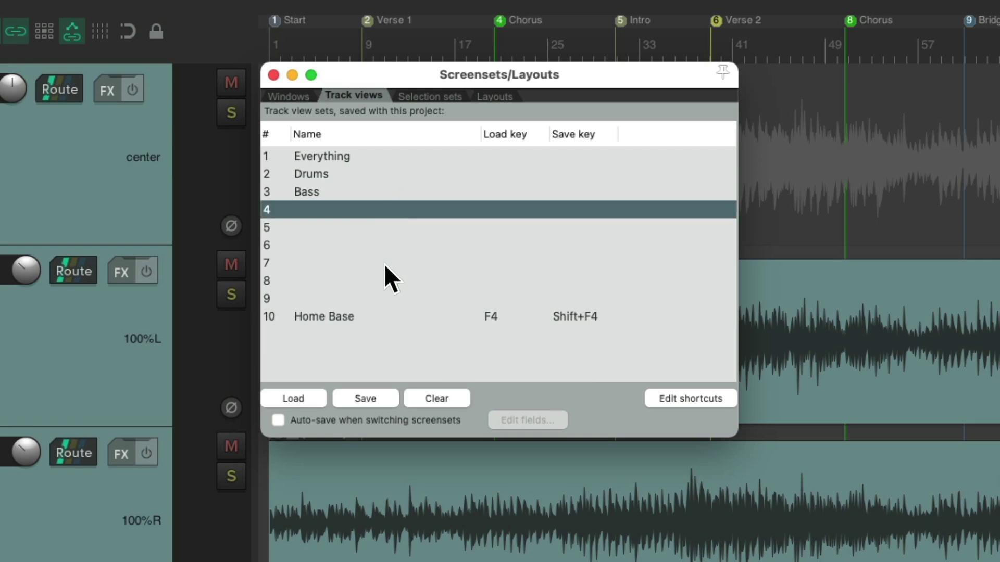
{"action": "left_click", "coordinate": [366, 399]}
{"action": "type", "text": "Ac Guitar"}
{"action": "key", "text": "Return"}
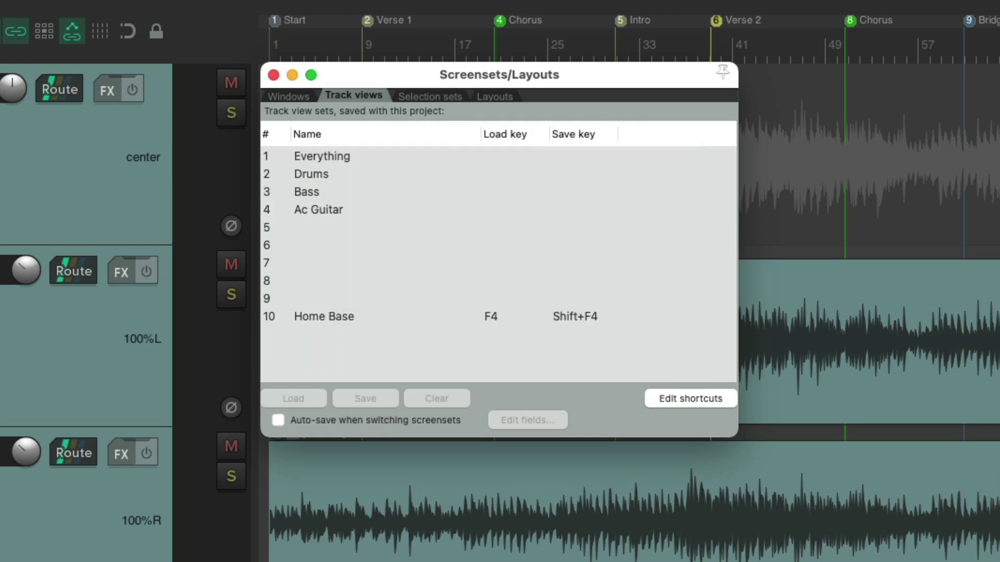
{"action": "key", "text": "Escape"}
Step: Hide the acoustic guitar tracks in the Track Manager and show only the Electric Gt folder and Electric Gt 1–3
{"action": "key", "text": "super+shift+m"}
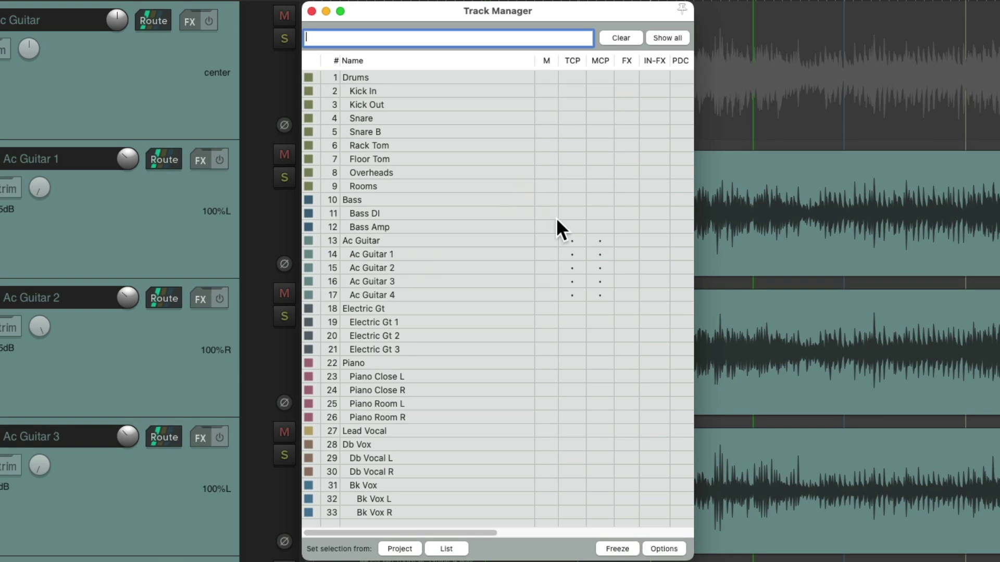
{"action": "mouse_move", "coordinate": [572, 241]}
{"action": "left_mouse_down"}
{"action": "mouse_move", "coordinate": [569, 283]}
{"action": "mouse_move", "coordinate": [584, 279]}
{"action": "mouse_move", "coordinate": [598, 241]}
{"action": "mouse_move", "coordinate": [598, 296]}
{"action": "left_mouse_up"}
{"action": "left_click_drag", "start_coordinate": [571, 308], "coordinate": [571, 349]}
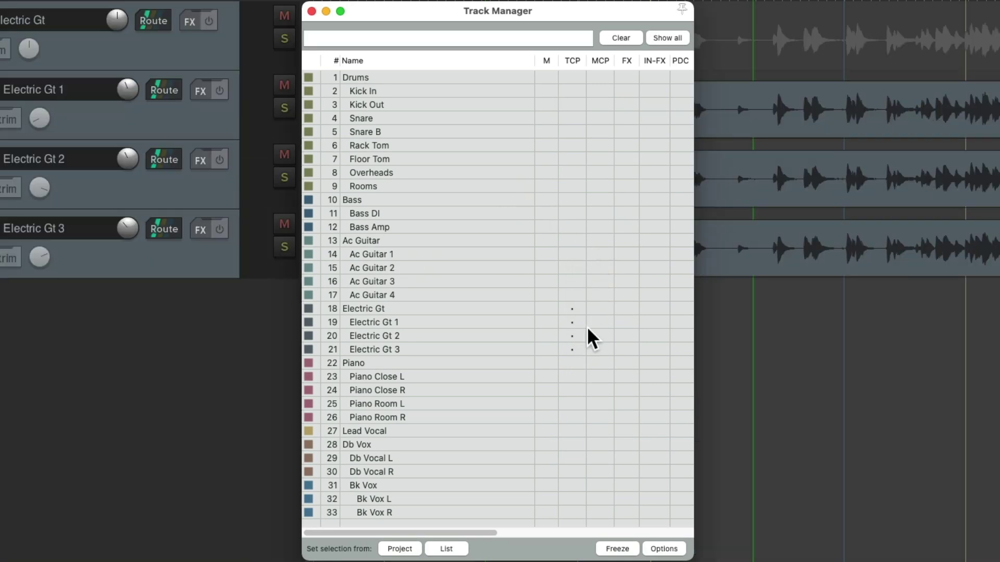
{"action": "key", "text": "super+shift+m"}
Step: Select the Electric Gt folder through Electric Gt 3 and enlarge the tracks to fill the arrange view
{"action": "left_click", "coordinate": [215, 64]}
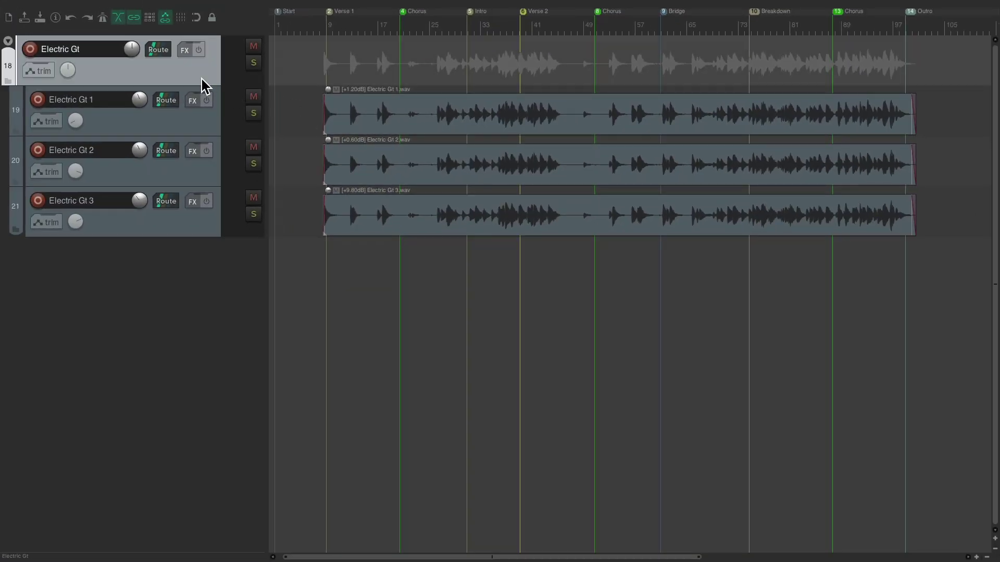
{"action": "left_click", "coordinate": [221, 256], "text": "shift"}
{"action": "scroll", "coordinate": [426, 188], "scroll_direction": "up", "scroll_amount": 4}
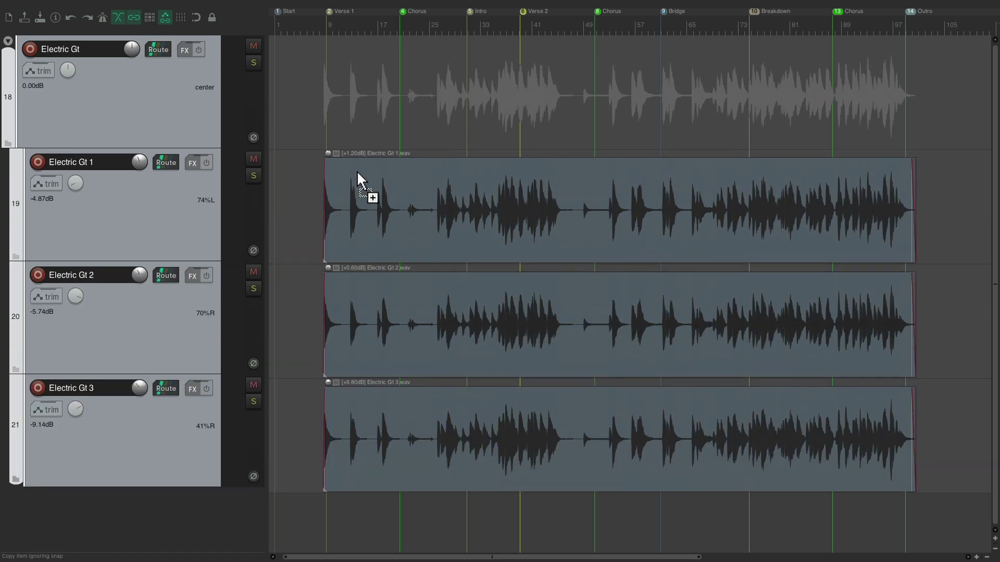
Step: Save a track view screenset named Electric Gt in slot 5 and close the Screensets/Layouts window
{"action": "key", "text": "super+e"}
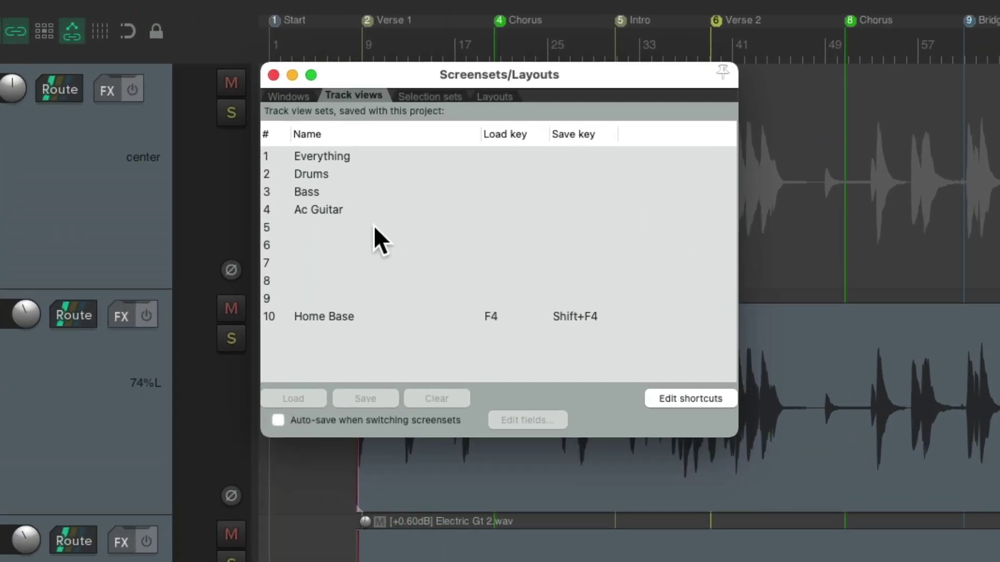
{"action": "left_click", "coordinate": [373, 227]}
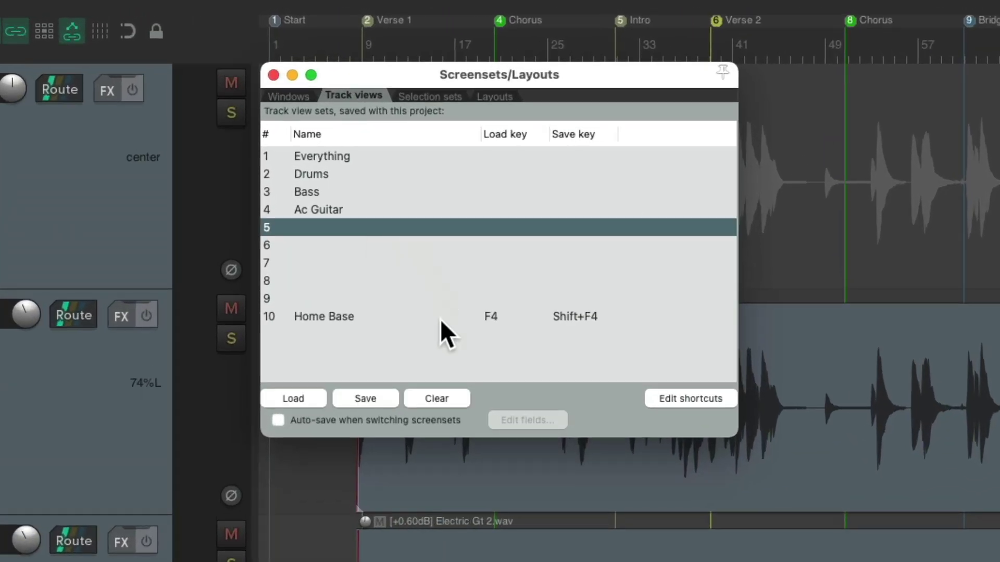
{"action": "left_click", "coordinate": [380, 393]}
{"action": "type", "text": "Electric Gt"}
{"action": "key", "text": "Return"}
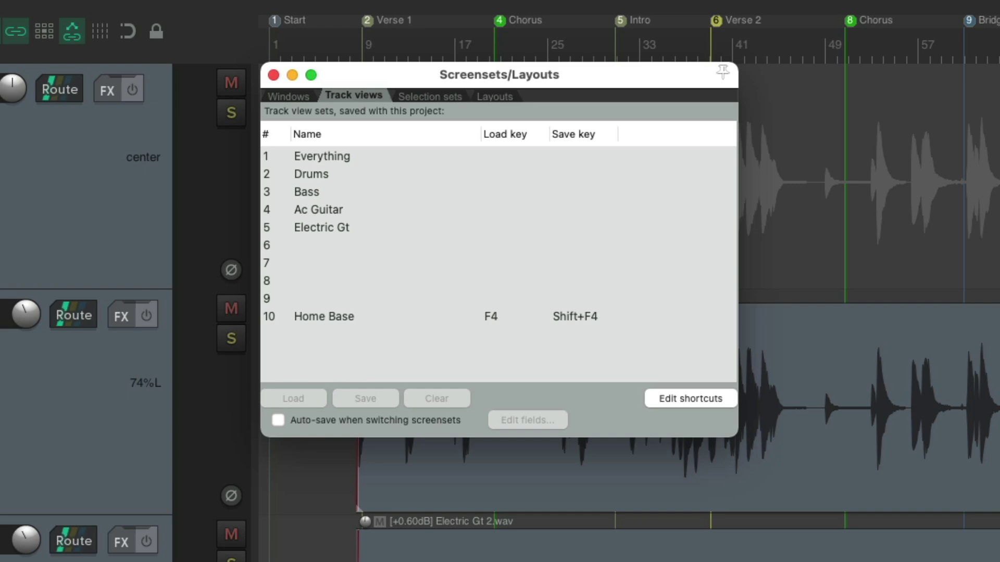
{"action": "key", "text": "super+e"}
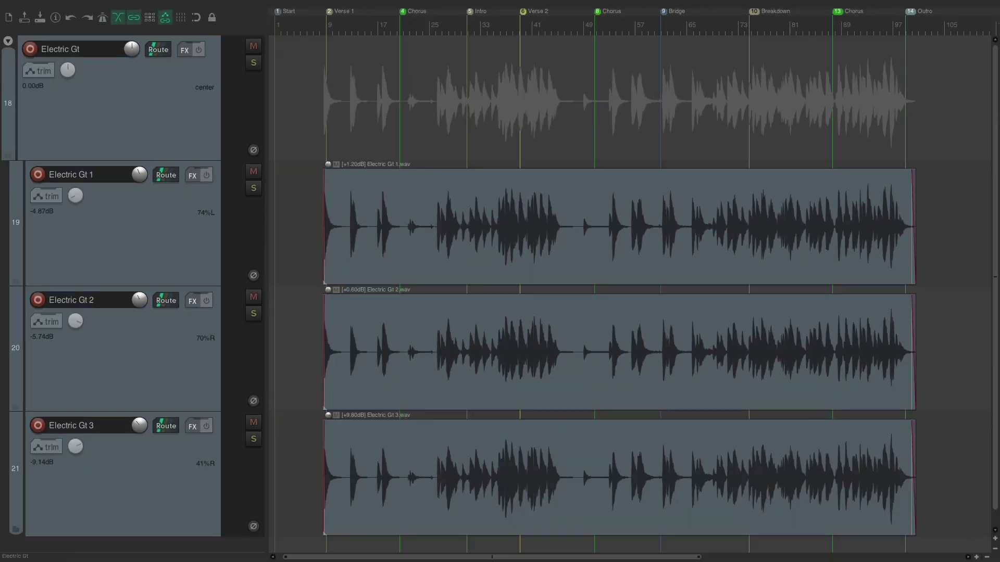
Step: Show only the Piano folder with its Close and Room tracks, and enlarge them to fill the arrange view
{"action": "key", "text": "super+shift+m"}
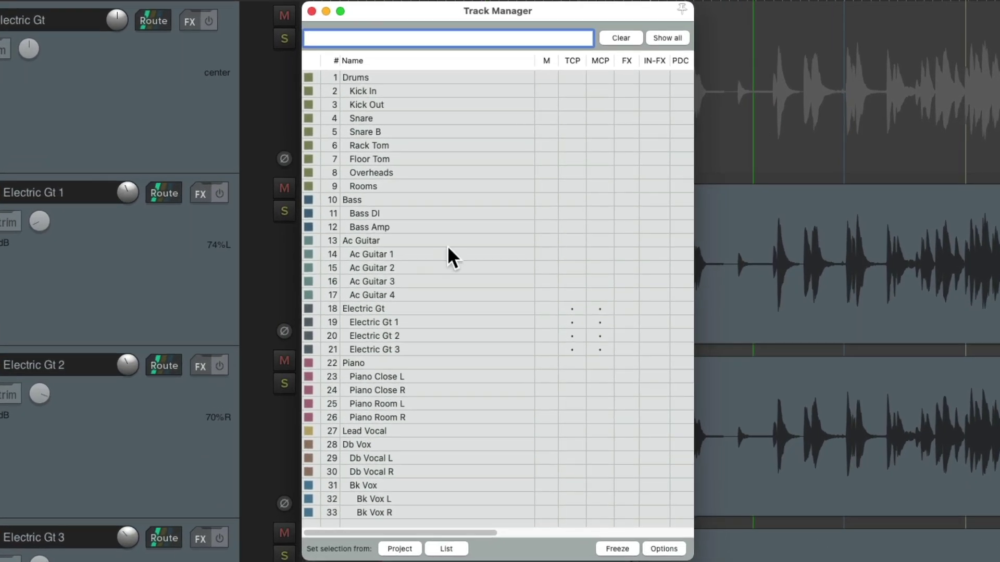
{"action": "left_click", "coordinate": [466, 259]}
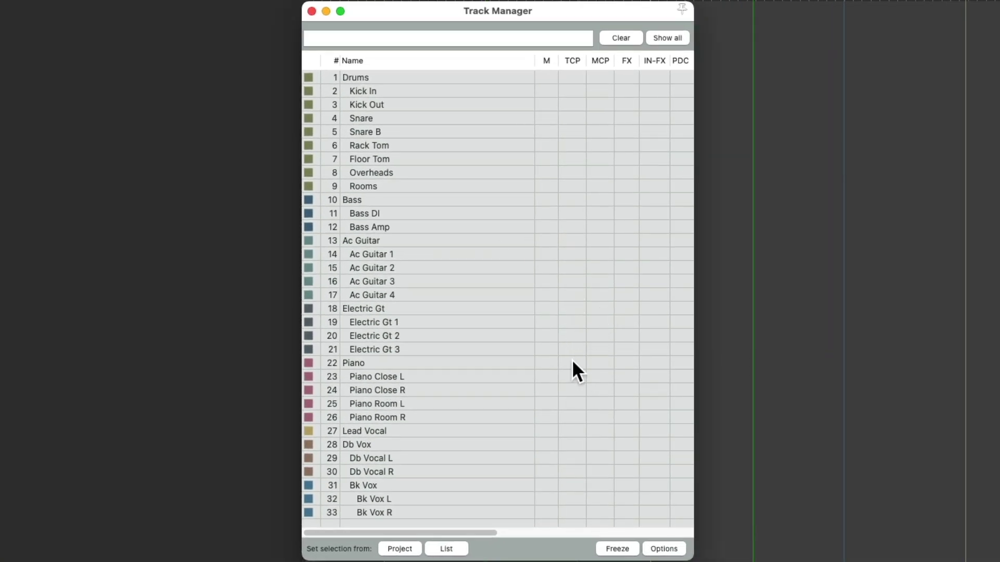
{"action": "left_click_drag", "start_coordinate": [572, 362], "coordinate": [568, 415]}
{"action": "key", "text": "super+shift+m"}
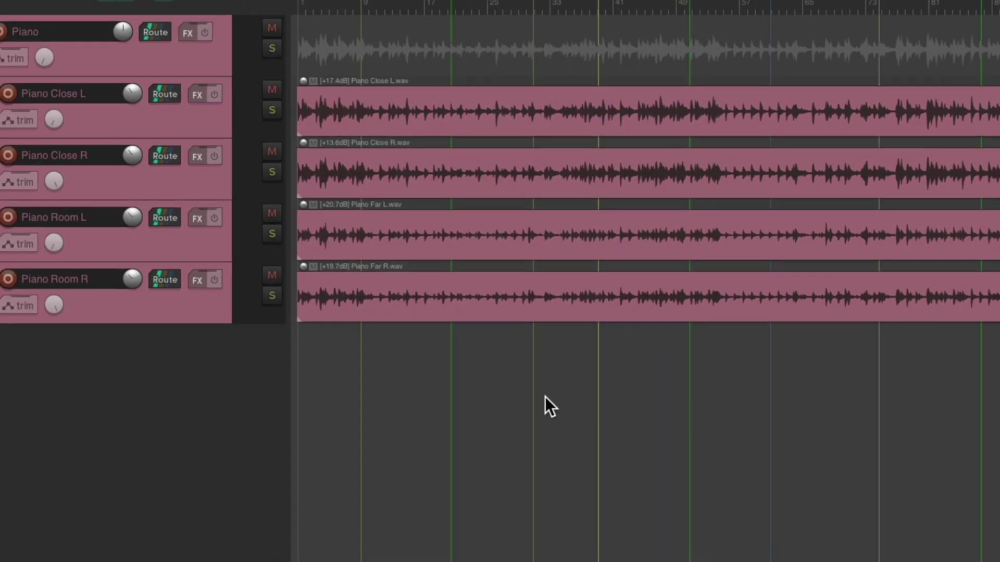
{"action": "scroll", "coordinate": [455, 140], "scroll_direction": "up", "scroll_amount": 4}
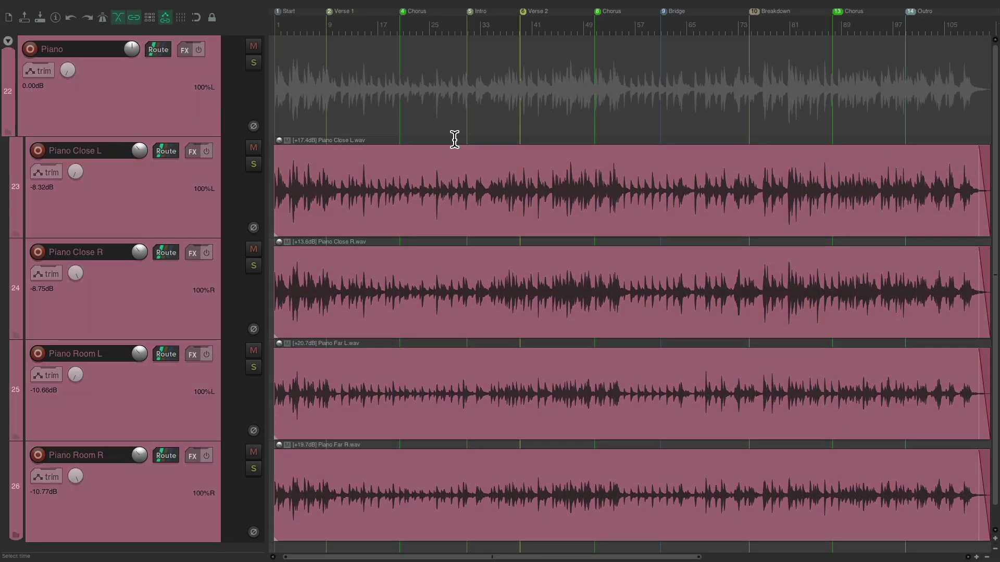
Step: Save a track view screenset named Piano in slot 6 and close the Screensets/Layouts window
{"action": "key", "text": "super+e"}
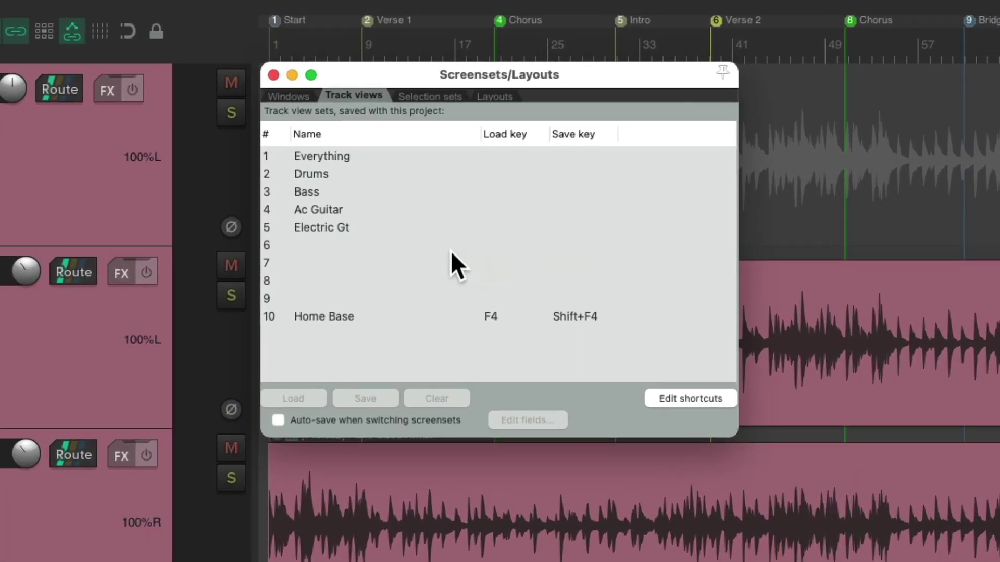
{"action": "left_click", "coordinate": [374, 244]}
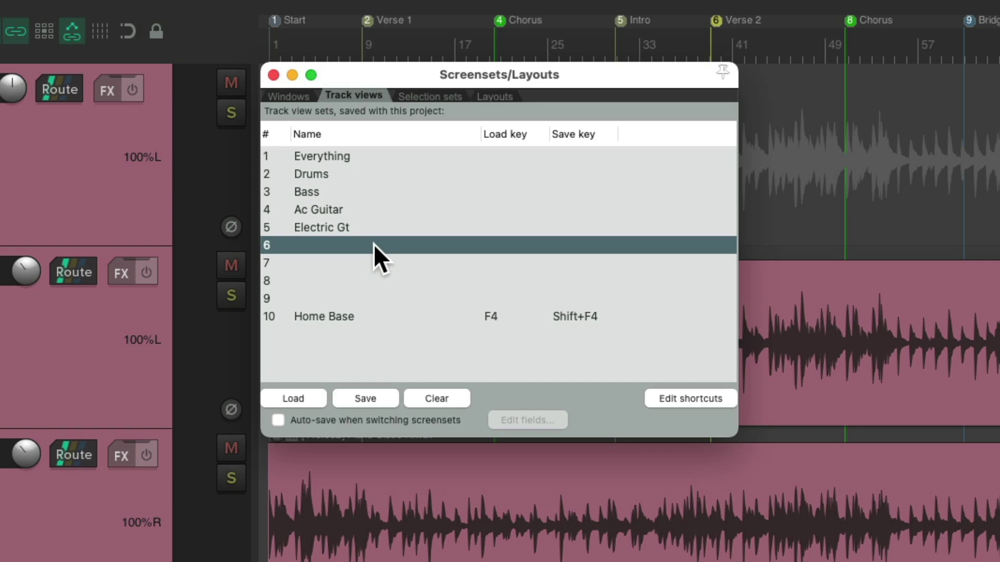
{"action": "left_click", "coordinate": [368, 397]}
{"action": "type", "text": "Piano"}
{"action": "key", "text": "Return"}
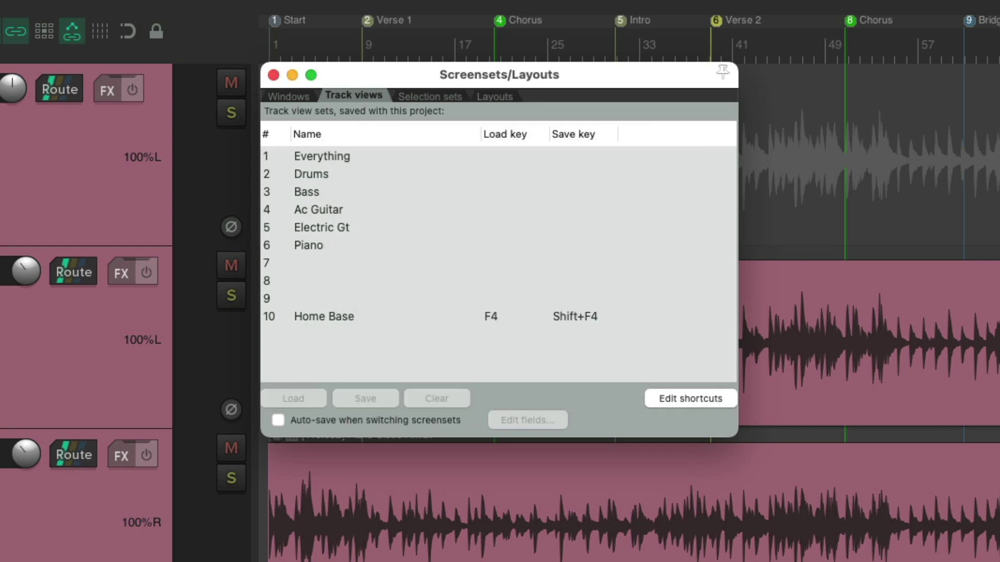
{"action": "key", "text": "Escape"}
Step: Hide the piano tracks in the Track Manager and show only the Lead Vocal, Db Vox and Bk Vox tracks
{"action": "key", "text": "shift+super+m"}
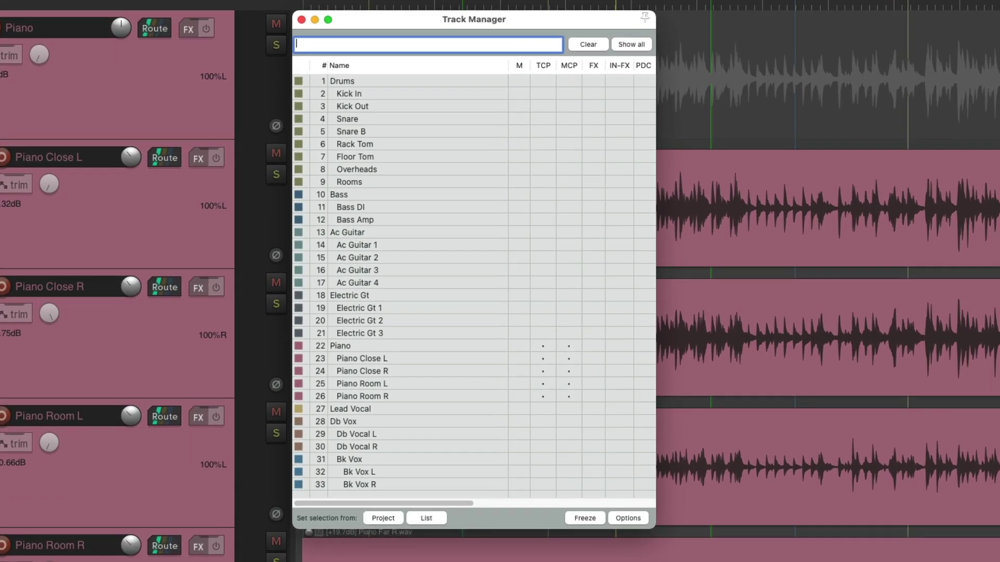
{"action": "mouse_move", "coordinate": [572, 363]}
{"action": "left_mouse_down"}
{"action": "mouse_move", "coordinate": [571, 417]}
{"action": "mouse_move", "coordinate": [593, 374]}
{"action": "mouse_move", "coordinate": [603, 433]}
{"action": "mouse_move", "coordinate": [576, 434]}
{"action": "mouse_move", "coordinate": [573, 499]}
{"action": "left_mouse_up"}
{"action": "left_click", "coordinate": [572, 512]}
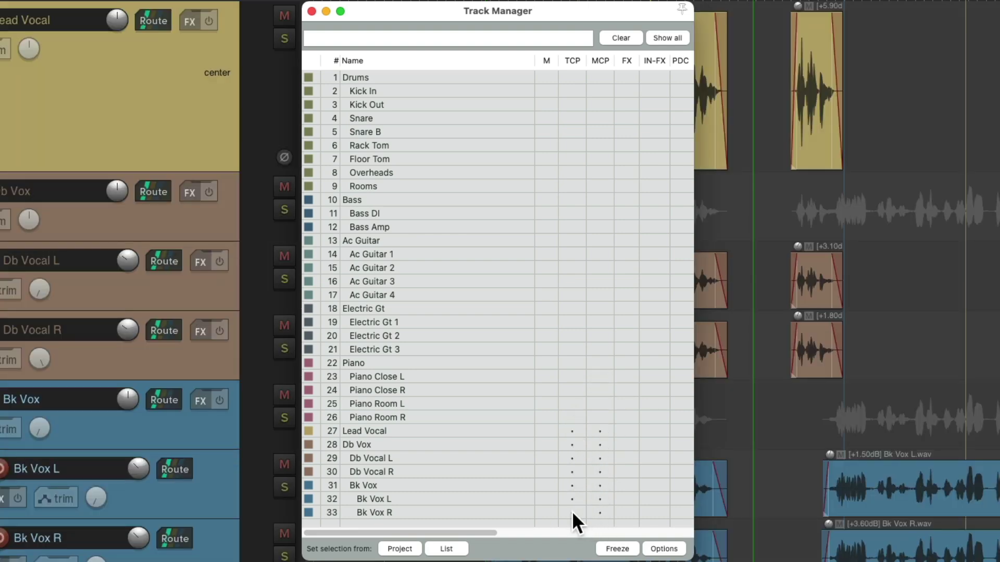
{"action": "key", "text": "Escape"}
Step: Enlarge the Lead Vocal track most, and slightly enlarge Db Vox through Bk Vox R so all vocals fill the arrange view
{"action": "left_click", "coordinate": [188, 147]}
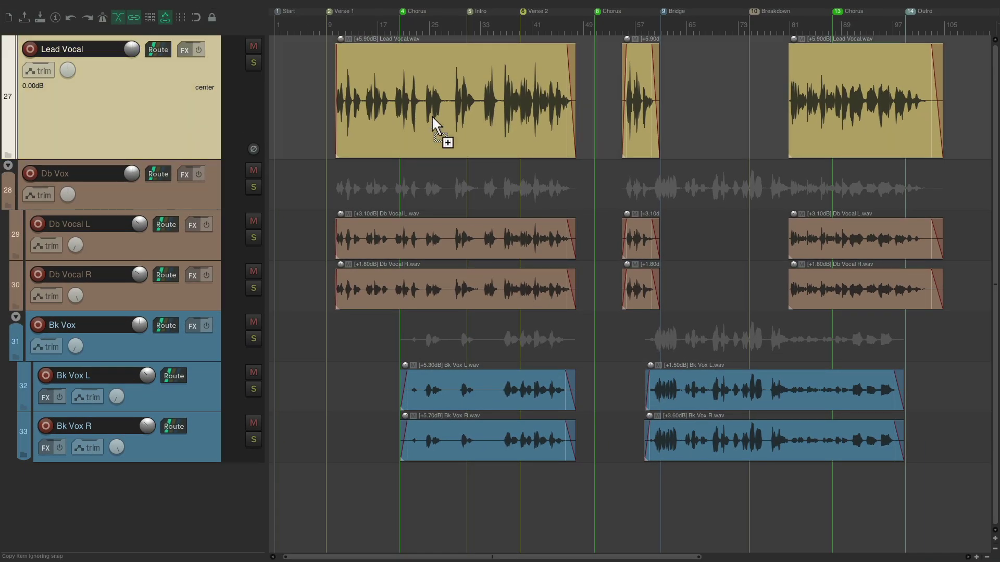
{"action": "scroll", "coordinate": [432, 114], "scroll_direction": "up", "scroll_amount": 4}
{"action": "left_click", "coordinate": [203, 245]}
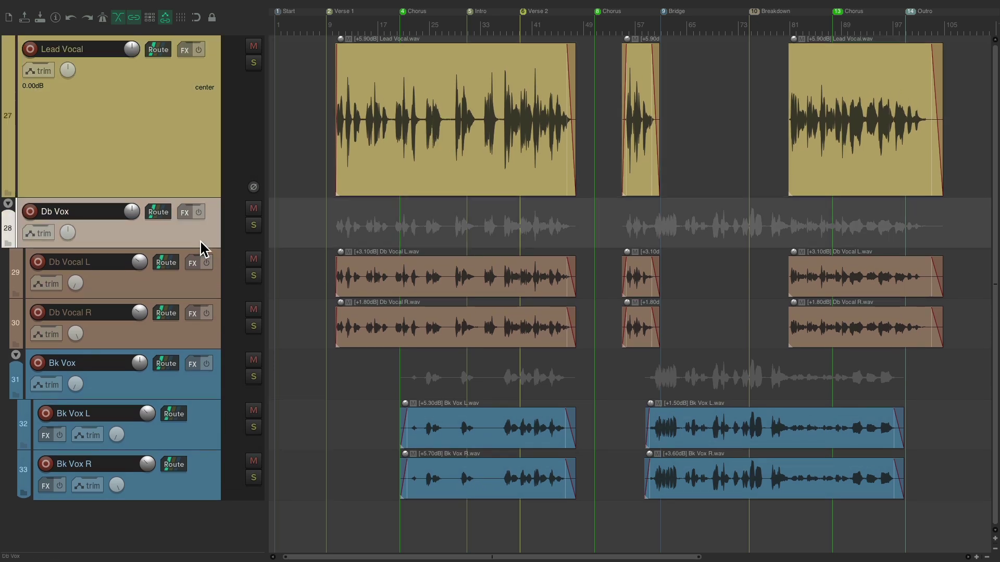
{"action": "left_click", "coordinate": [207, 487], "text": "shift"}
{"action": "scroll", "coordinate": [457, 351], "scroll_direction": "up", "scroll_amount": 2}
{"action": "key", "text": "Escape"}
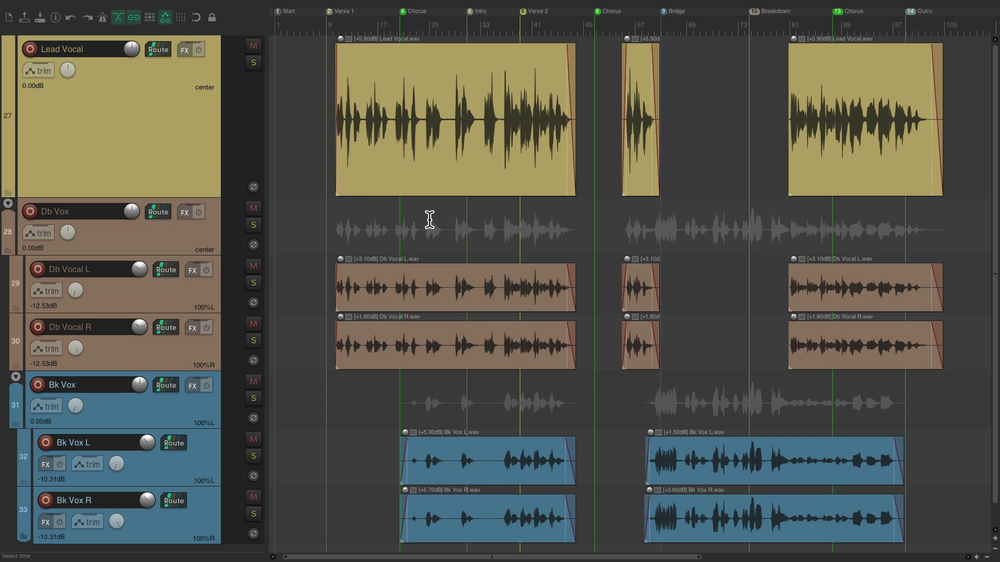
Step: Save a track view screenset named Vocals in slot 7, including track control panel status and track mixer status
{"action": "key", "text": "super+alt+s"}
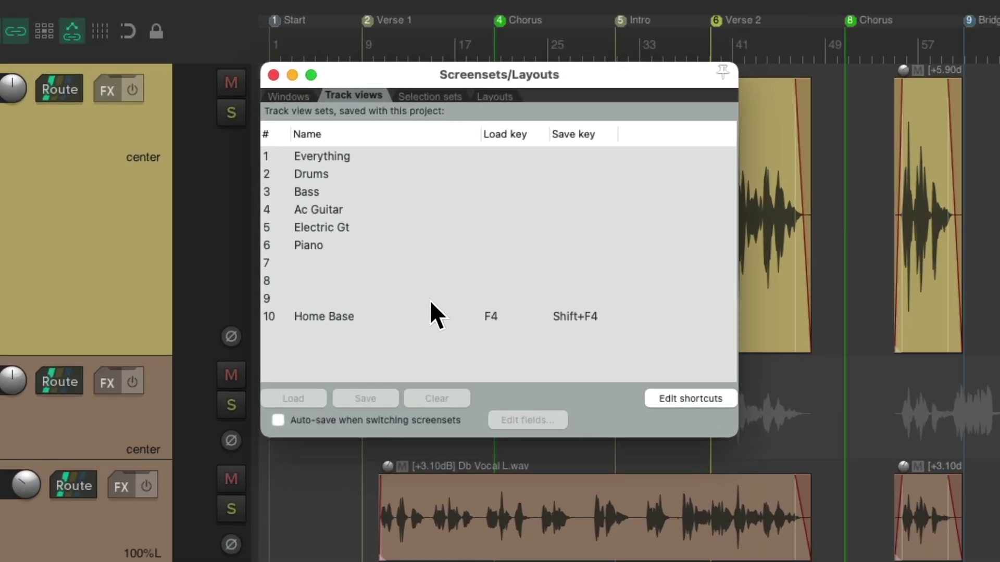
{"action": "left_click", "coordinate": [373, 256]}
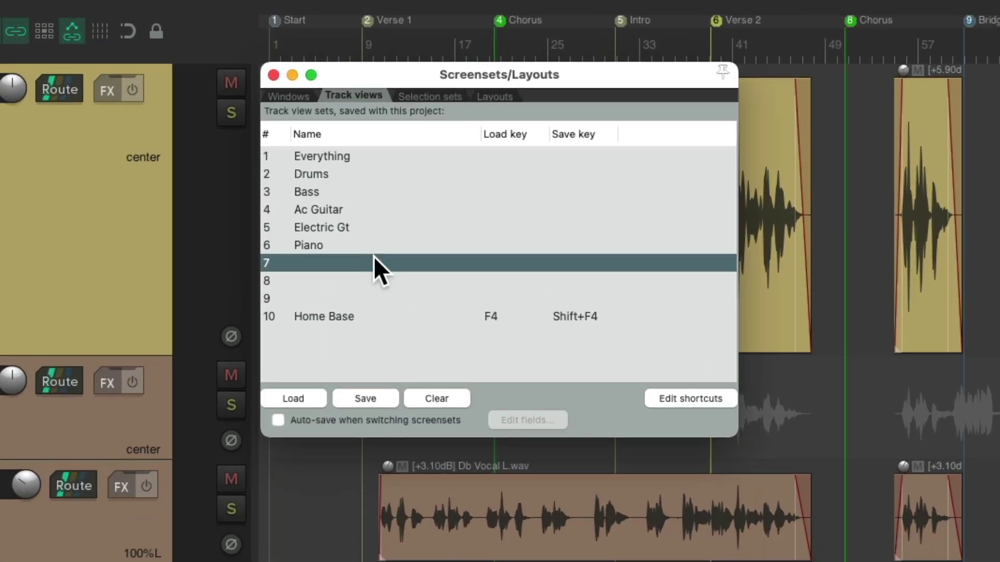
{"action": "left_click", "coordinate": [356, 398]}
{"action": "type", "text": "Vocals"}
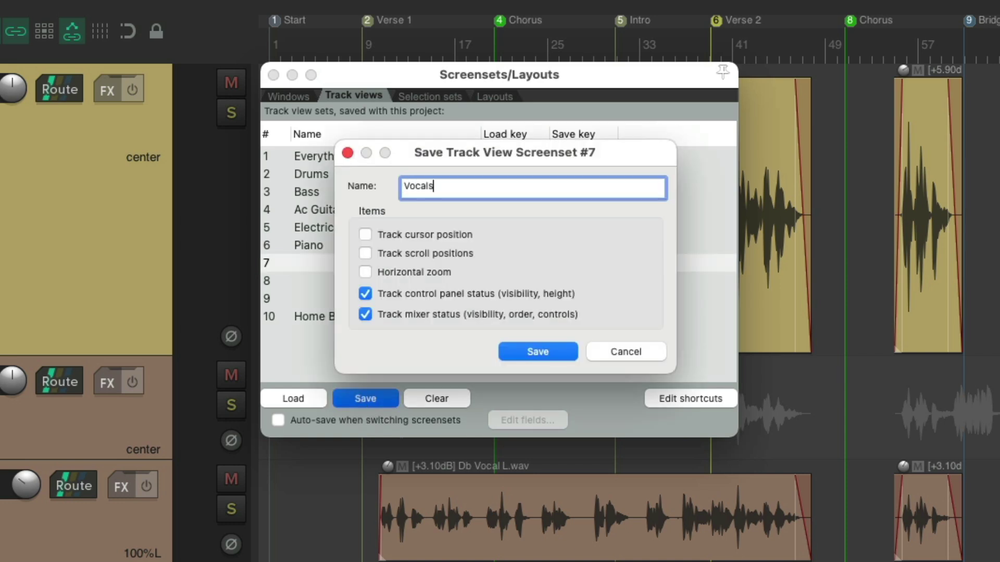
{"action": "key", "text": "Return"}
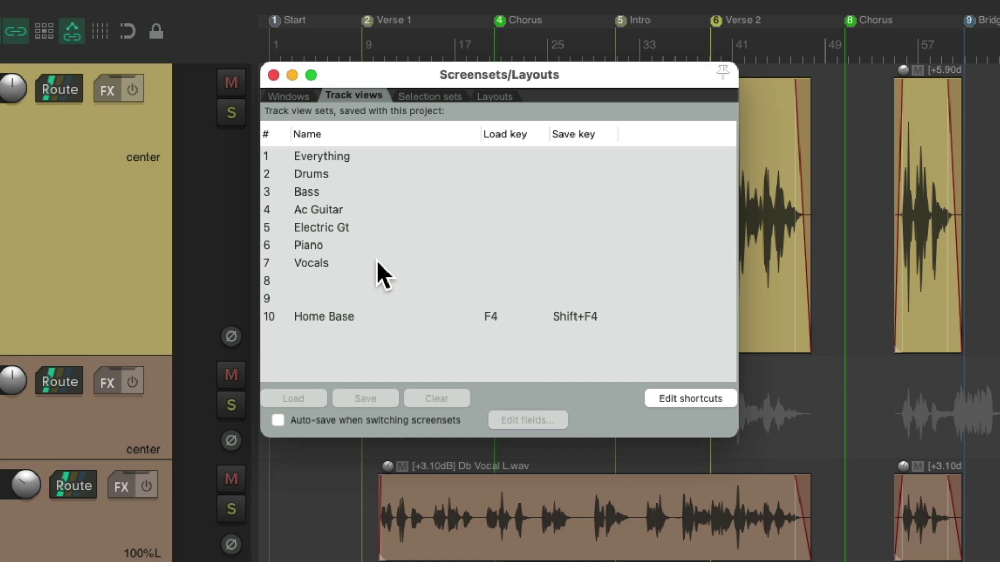
Step: Recall the Everything track view screenset and close the Screensets/Layouts window
{"action": "left_click", "coordinate": [423, 157]}
{"action": "double_click", "coordinate": [424, 157]}
{"action": "key", "text": "Escape"}
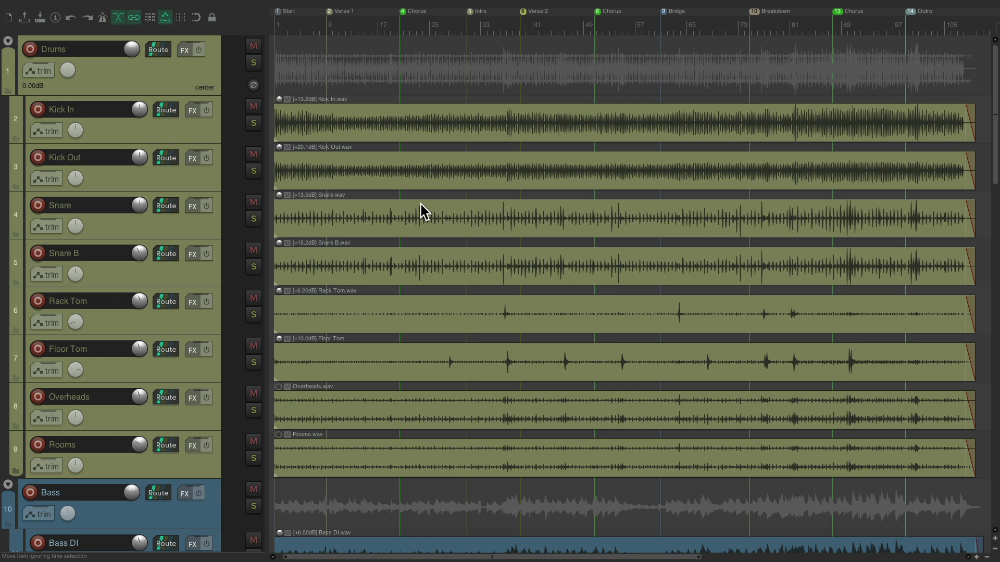
Step: Recall the Bass track view screenset and check which tracks appear in the mixer
{"action": "key", "text": "super+l"}
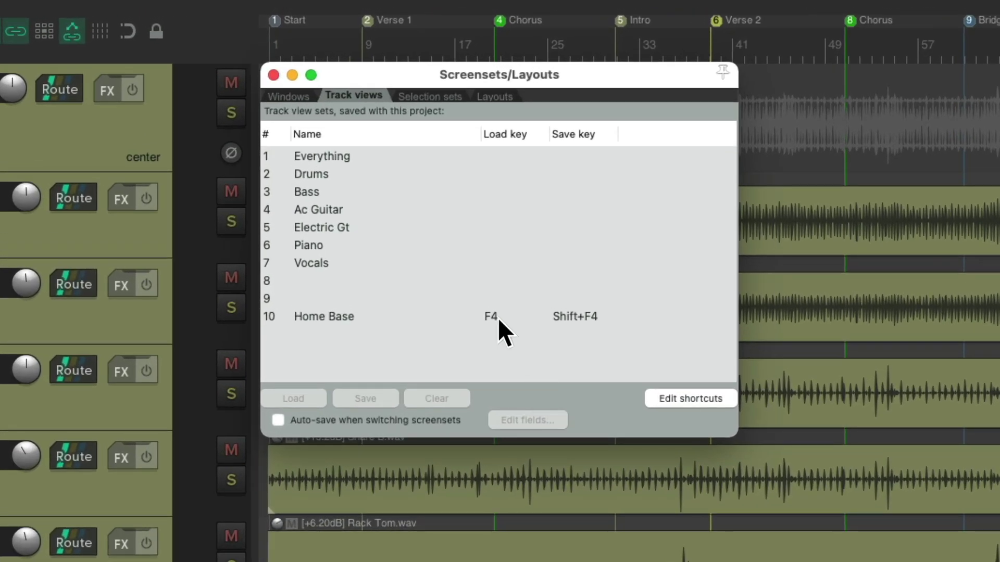
{"action": "double_click", "coordinate": [411, 192]}
{"action": "key", "text": "Escape"}
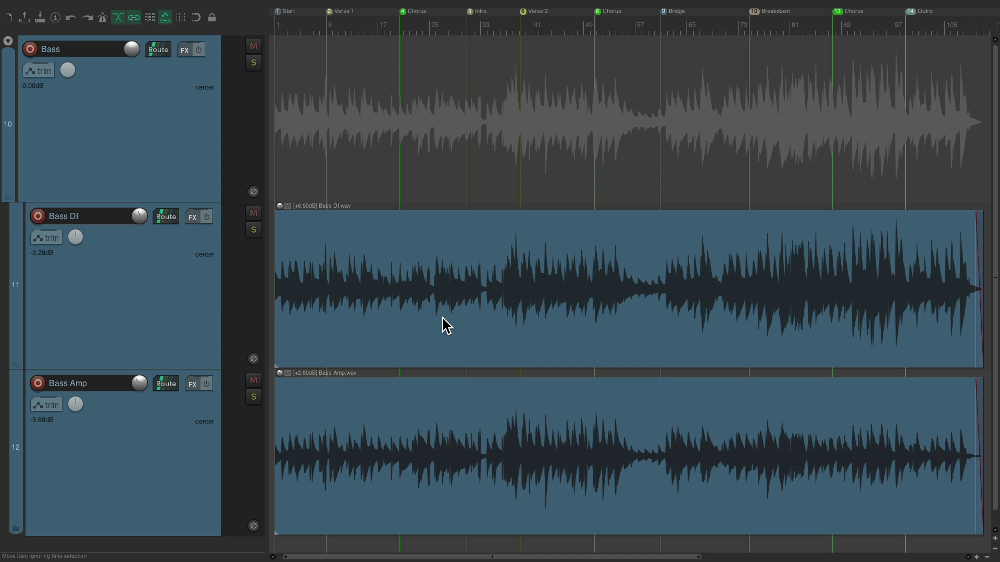
{"action": "key", "text": "F6"}
{"action": "key", "text": "super+m"}
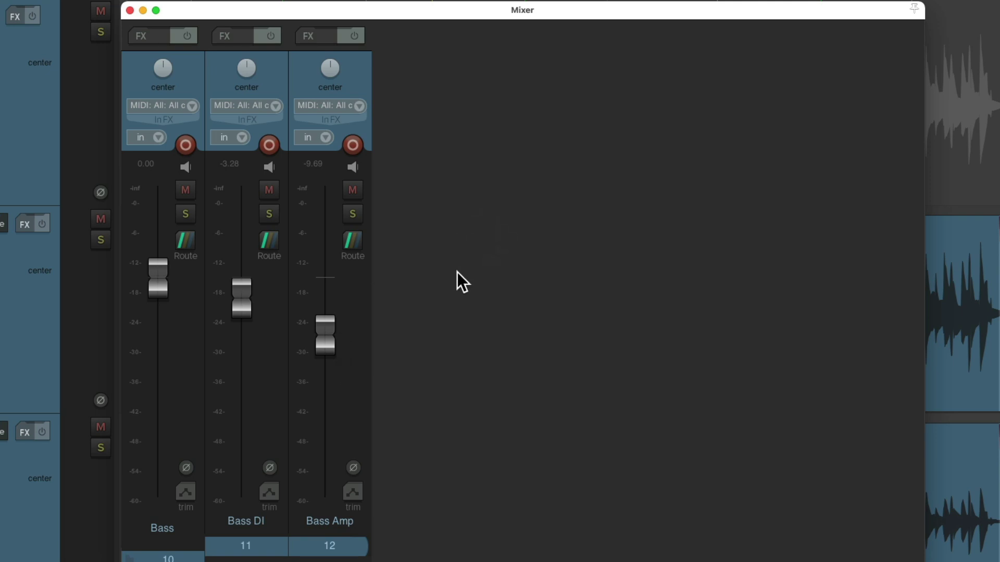
{"action": "key", "text": "super+m"}
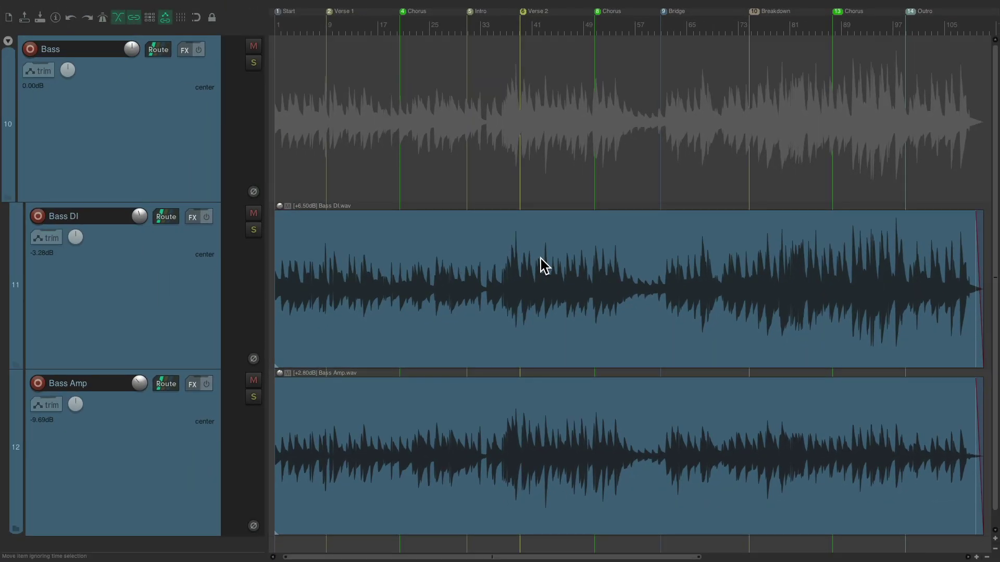
Step: Recall the Ac Guitar track view screenset
{"action": "key", "text": "super+e"}
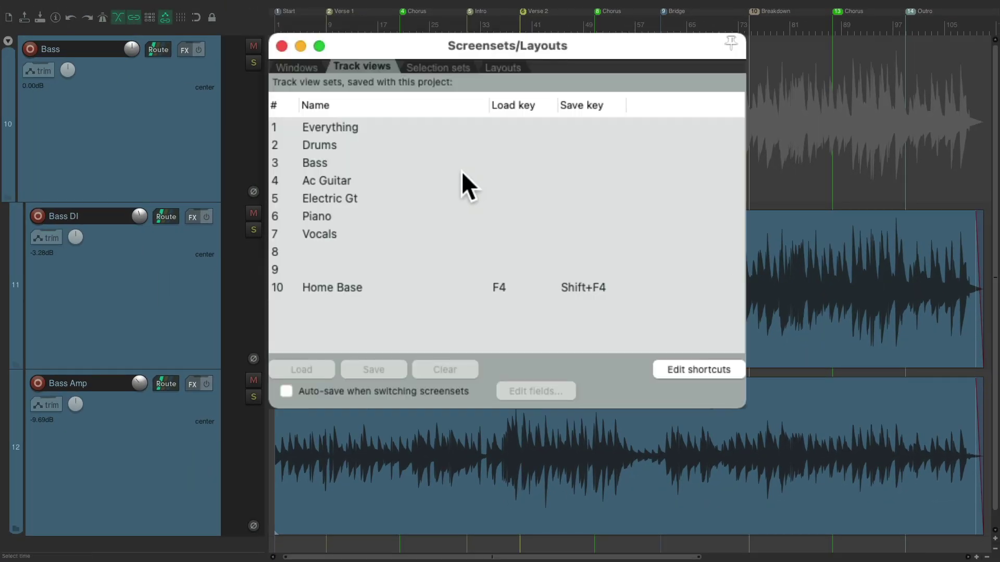
{"action": "double_click", "coordinate": [421, 177]}
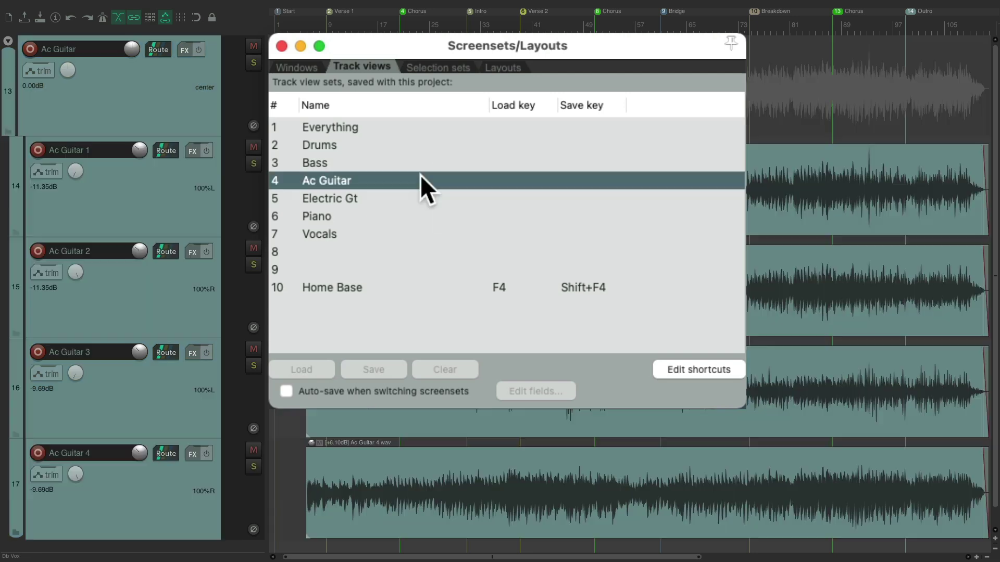
Step: Recall the Electric Gt, Piano and Vocals track view screensets one after another
{"action": "double_click", "coordinate": [417, 189]}
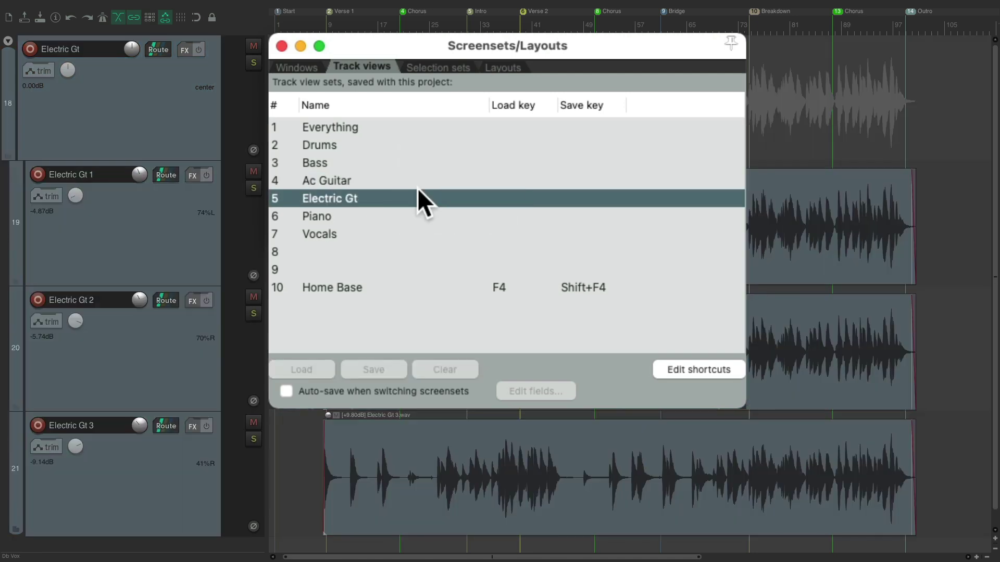
{"action": "double_click", "coordinate": [411, 216]}
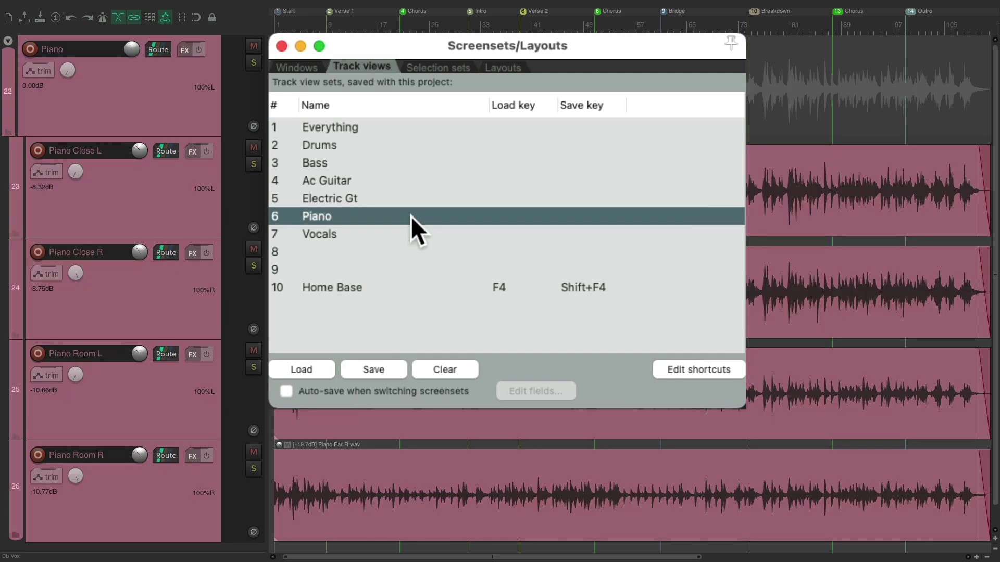
{"action": "double_click", "coordinate": [414, 235]}
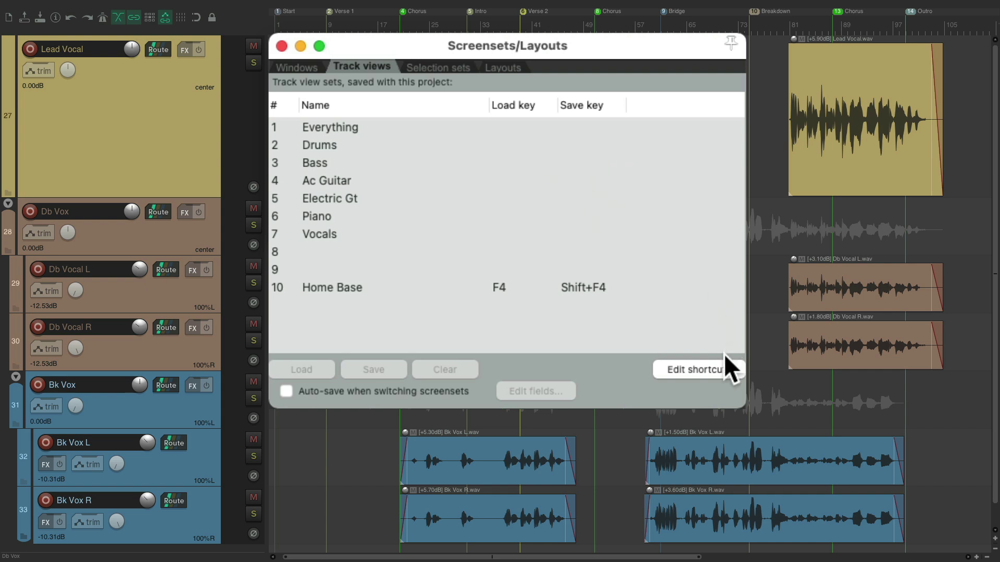
Step: Open the track view shortcut editor and assign shortcuts 1 to 5 to Load track view #01 to #05 respectively
{"action": "left_click", "coordinate": [705, 369]}
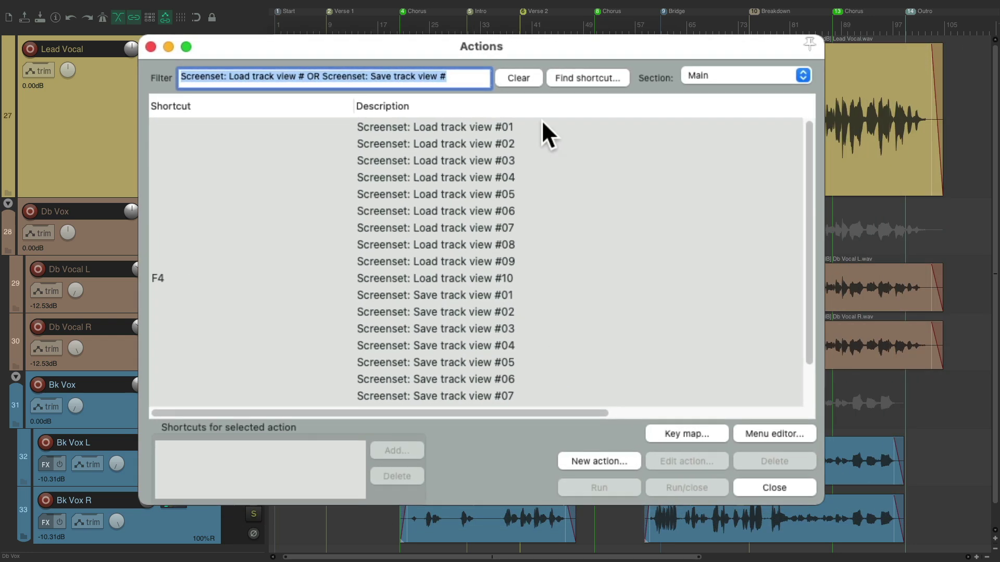
{"action": "left_click", "coordinate": [542, 127]}
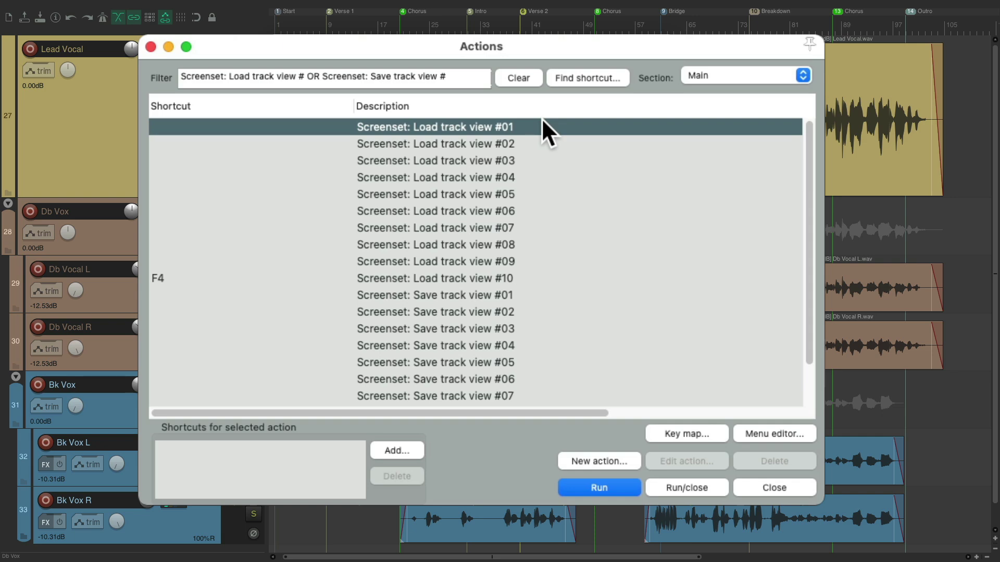
{"action": "left_click", "coordinate": [400, 450]}
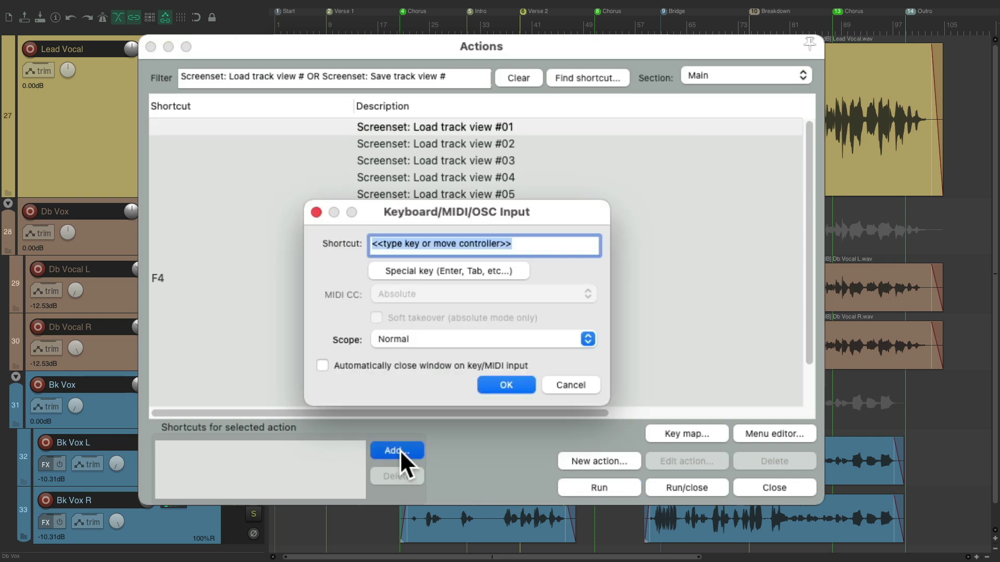
{"action": "key", "text": "1"}
{"action": "key", "text": "Return"}
{"action": "key", "text": "Down"}
{"action": "left_click", "coordinate": [400, 450]}
{"action": "key", "text": "2"}
{"action": "key", "text": "Return"}
Step: Assign shortcuts 6 and 7 to Load track view #06 and #07, and close the Actions and Screensets windows
{"action": "key", "text": "Down"}
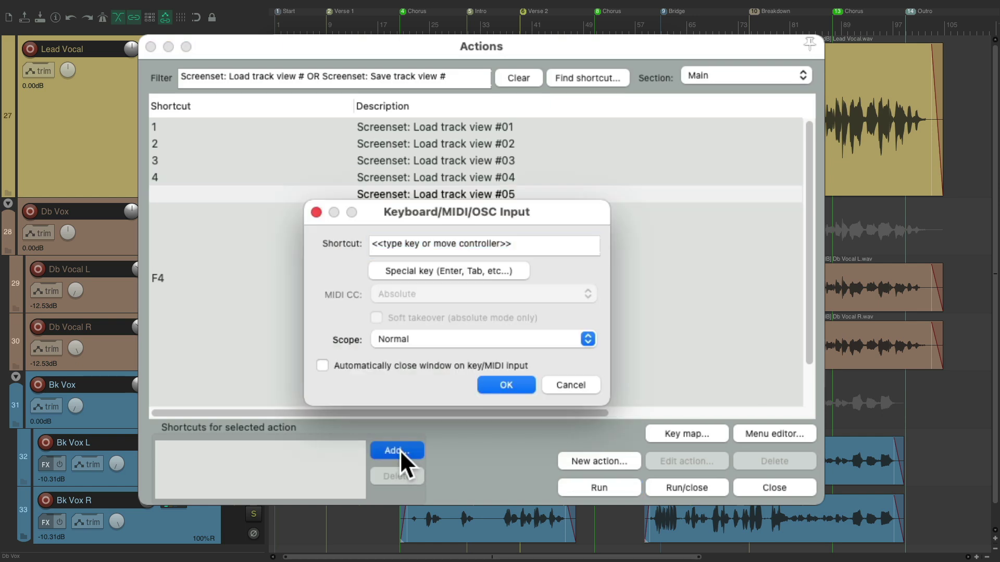
{"action": "key", "text": "5"}
{"action": "key", "text": "Return"}
{"action": "key", "text": "Down"}
{"action": "left_click", "coordinate": [400, 450]}
{"action": "key", "text": "6"}
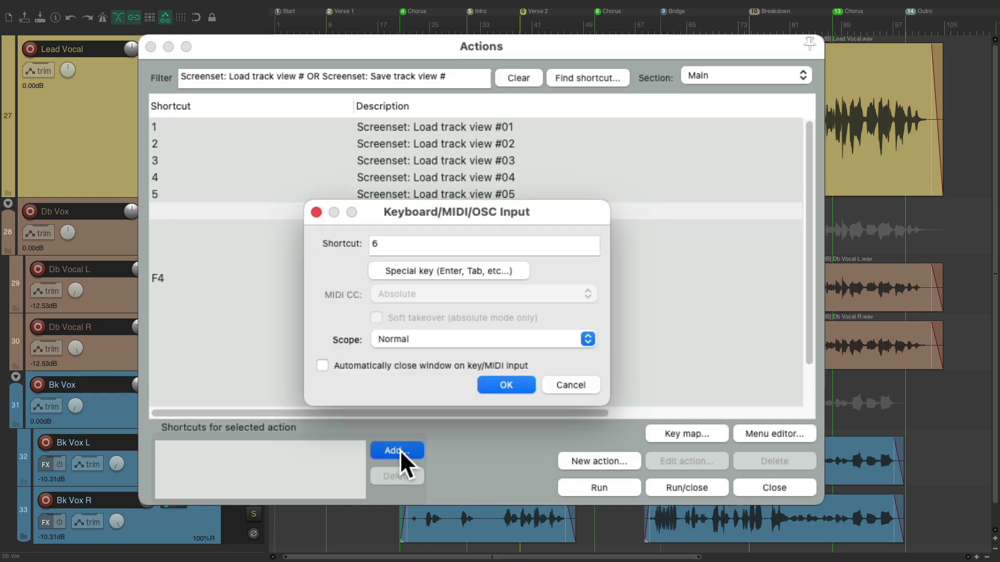
{"action": "key", "text": "Return"}
{"action": "key", "text": "Down"}
{"action": "left_click", "coordinate": [399, 450]}
{"action": "key", "text": "7"}
{"action": "key", "text": "Return"}
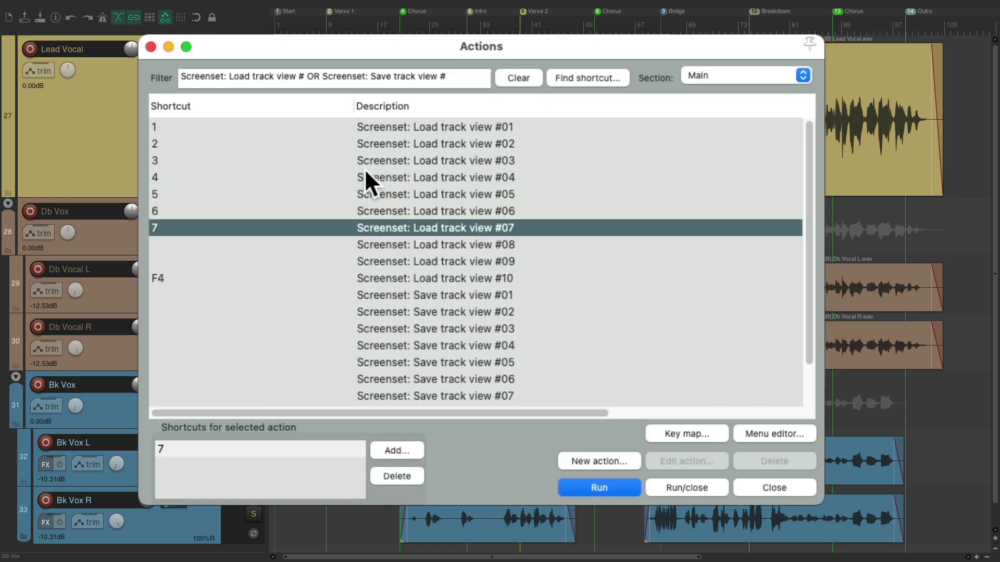
{"action": "left_click", "coordinate": [151, 46]}
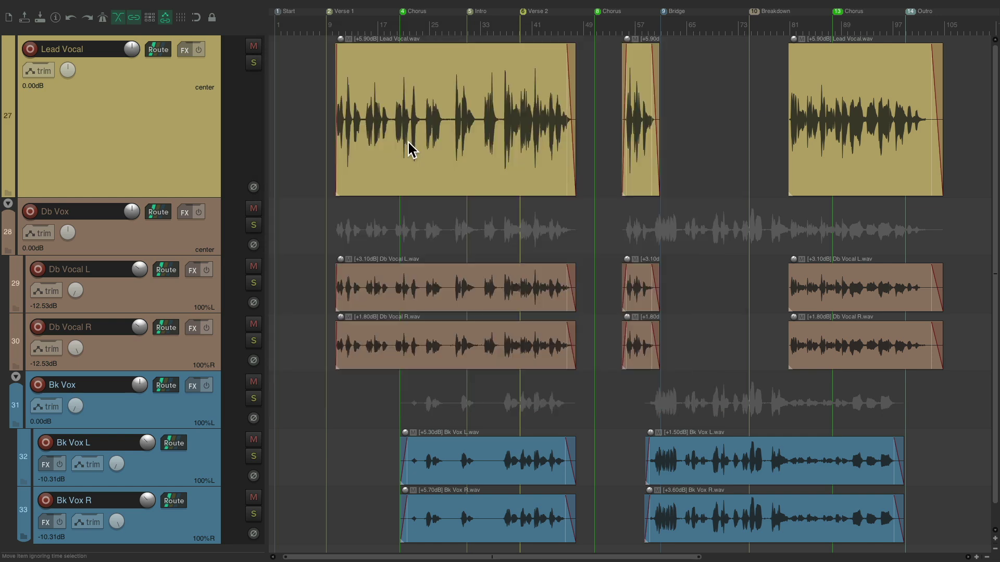
Step: Recall the Everything track view and look through its tracks in the mixer
{"action": "key", "text": "F4"}
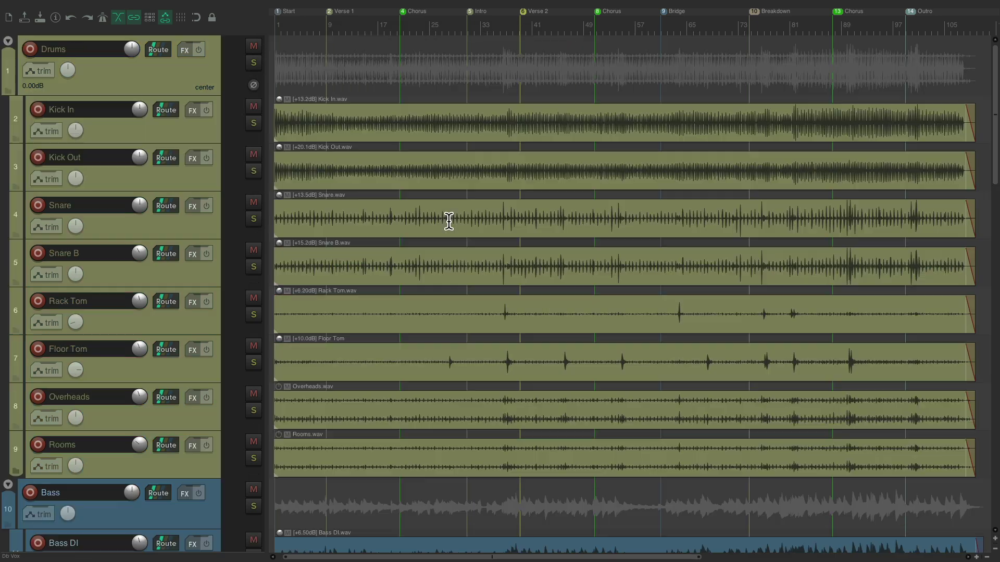
{"action": "key", "text": "ctrl+m"}
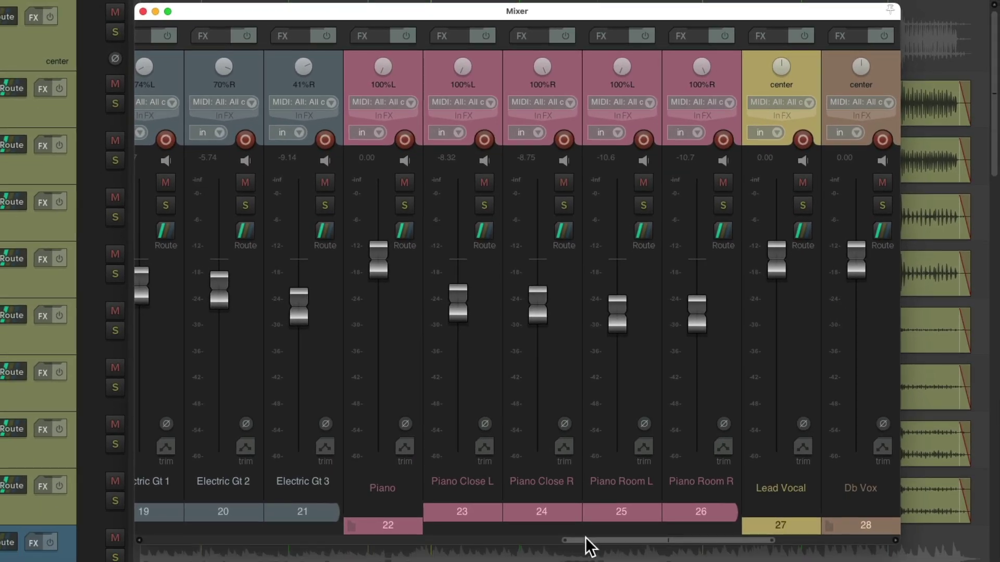
{"action": "left_click_drag", "start_coordinate": [586, 538], "coordinate": [351, 542]}
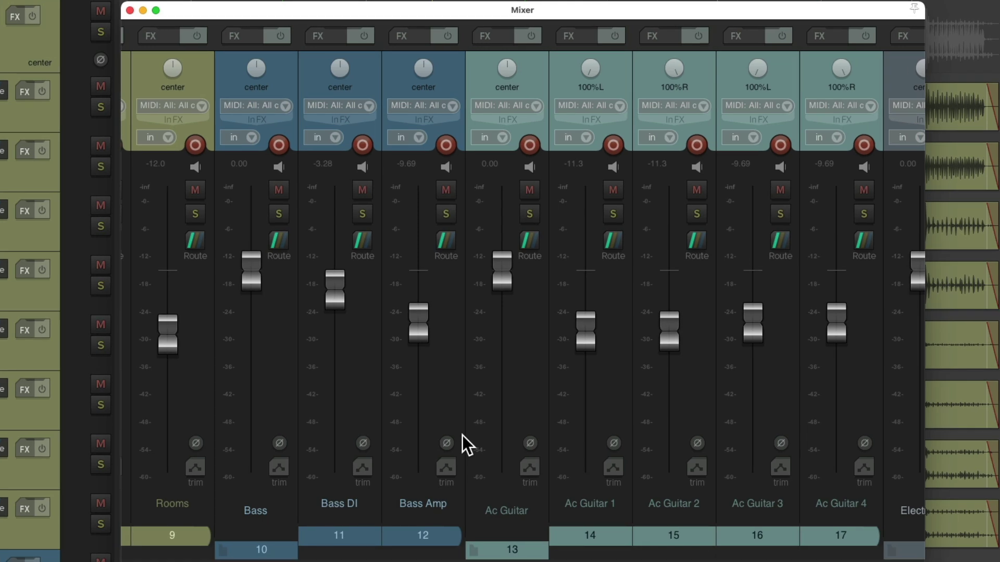
Step: Recall the Bass and Ac Guitar track views in turn, check their tracks in the mixer, and close it
{"action": "key", "text": "2"}
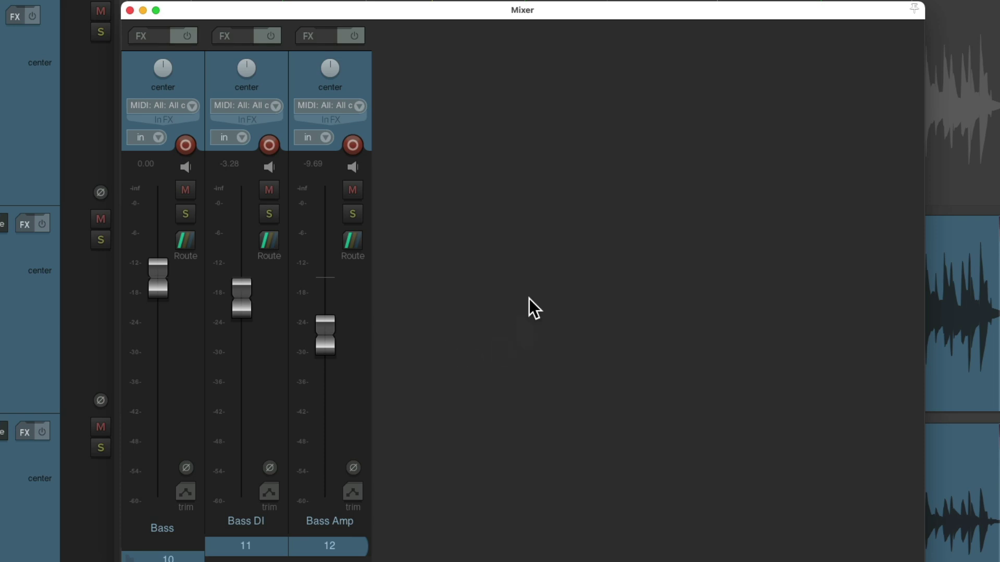
{"action": "key", "text": "super+m"}
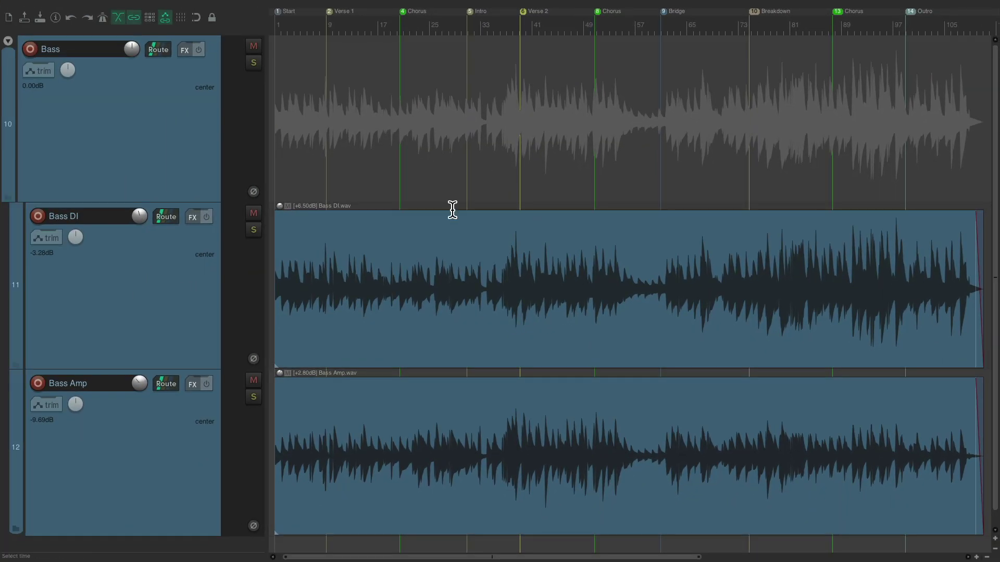
{"action": "key", "text": "3"}
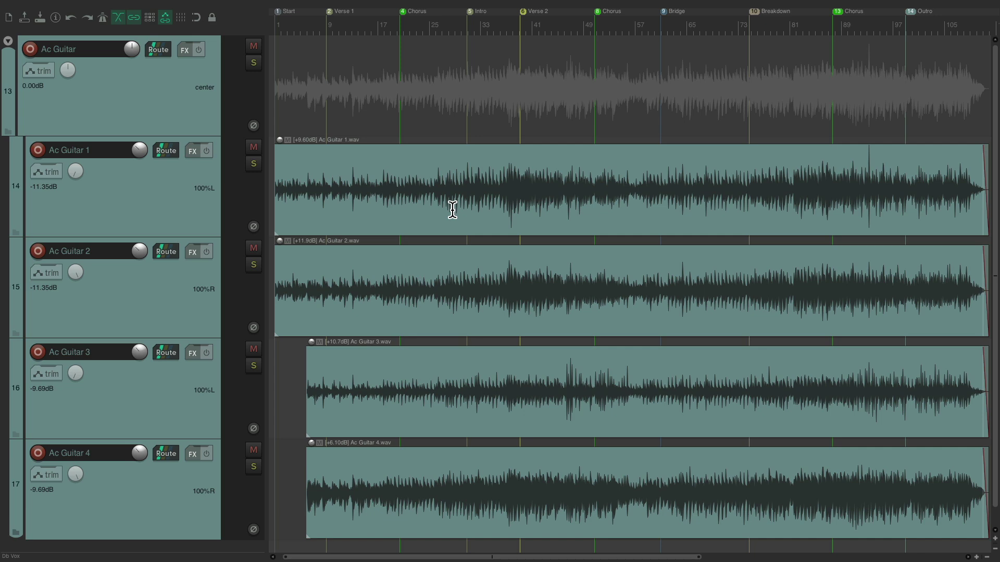
{"action": "key", "text": "super+m"}
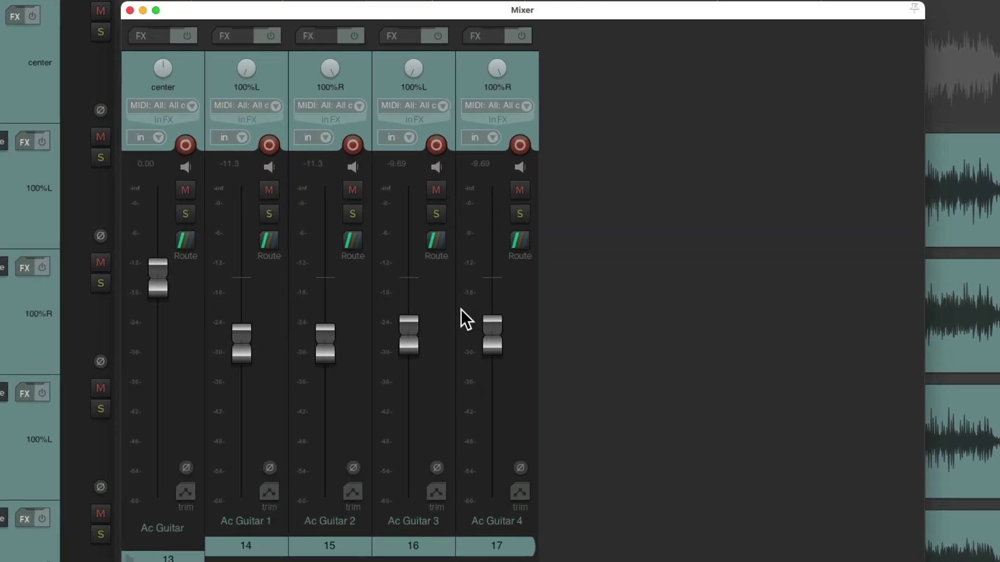
{"action": "key", "text": "super+m"}
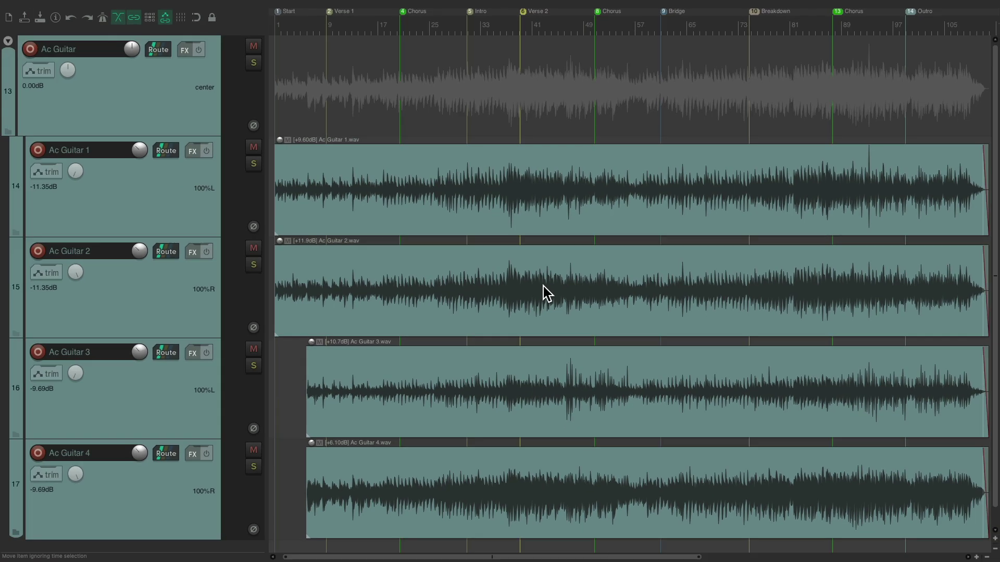
Step: Switch through the Electric Gt, Piano and Vocals track views using their assigned shortcuts
{"action": "key", "text": "F8"}
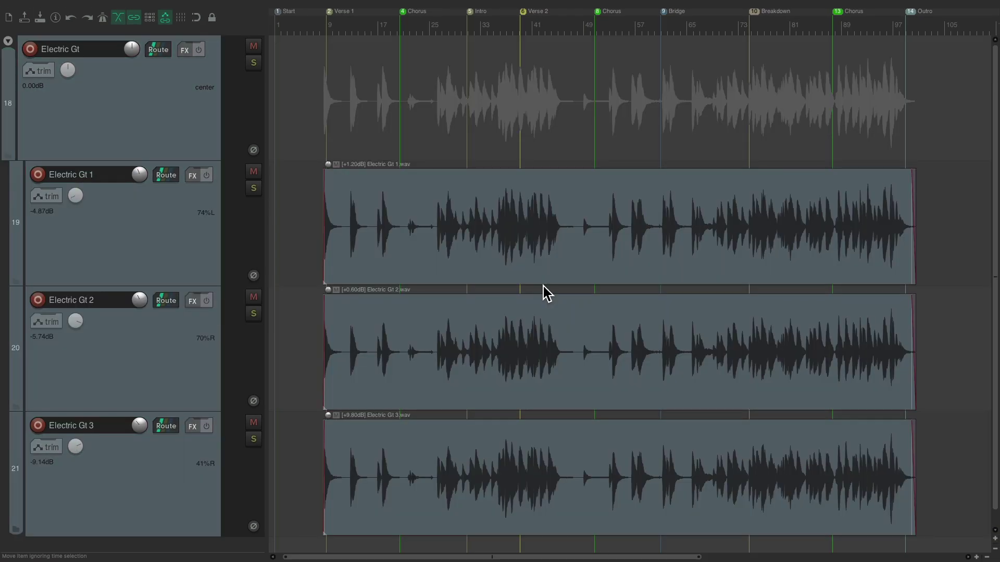
{"action": "key", "text": "F8"}
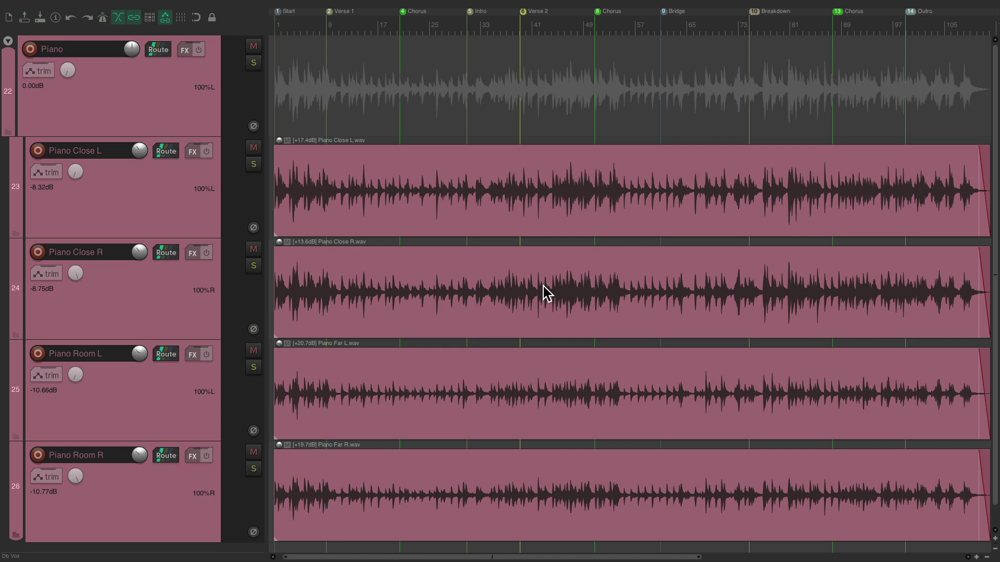
{"action": "key", "text": "F8"}
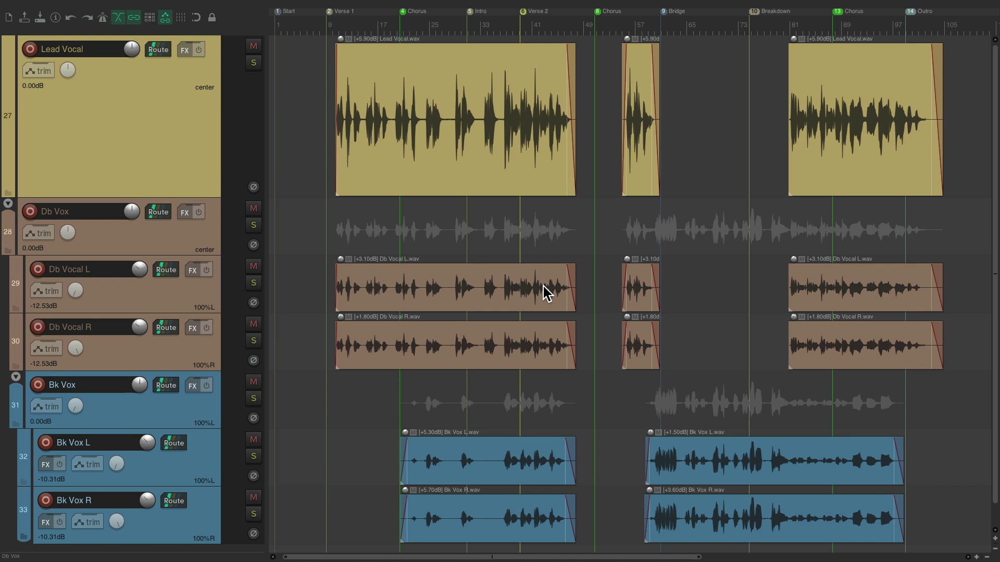
Step: Recall the Everything track view and look through the full track list from Drums down to the vocals
{"action": "scroll", "coordinate": [543, 286], "scroll_direction": "up", "scroll_amount": 15}
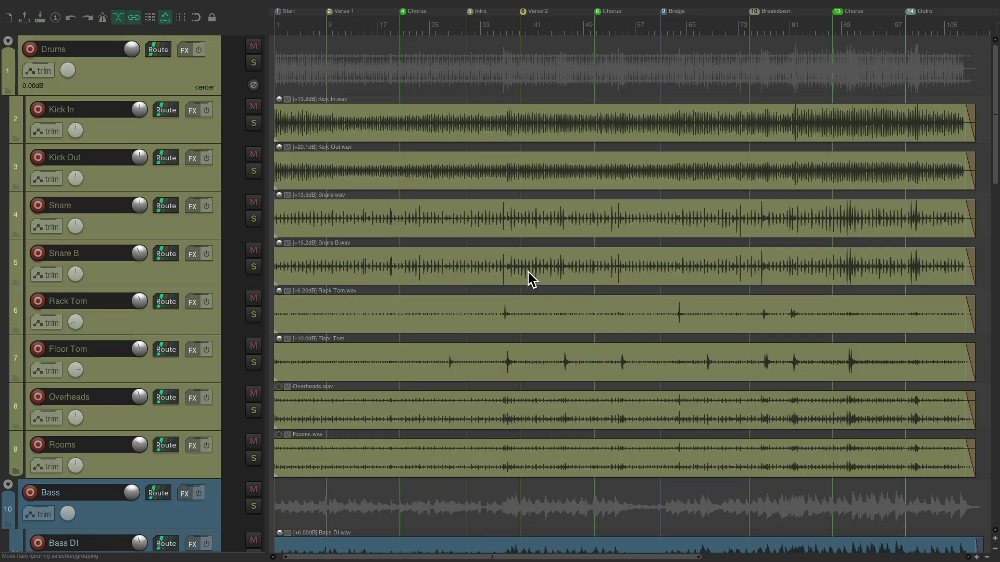
{"action": "scroll", "coordinate": [528, 272], "scroll_direction": "down", "scroll_amount": 6}
{"action": "scroll", "coordinate": [528, 271], "scroll_direction": "down", "scroll_amount": 15}
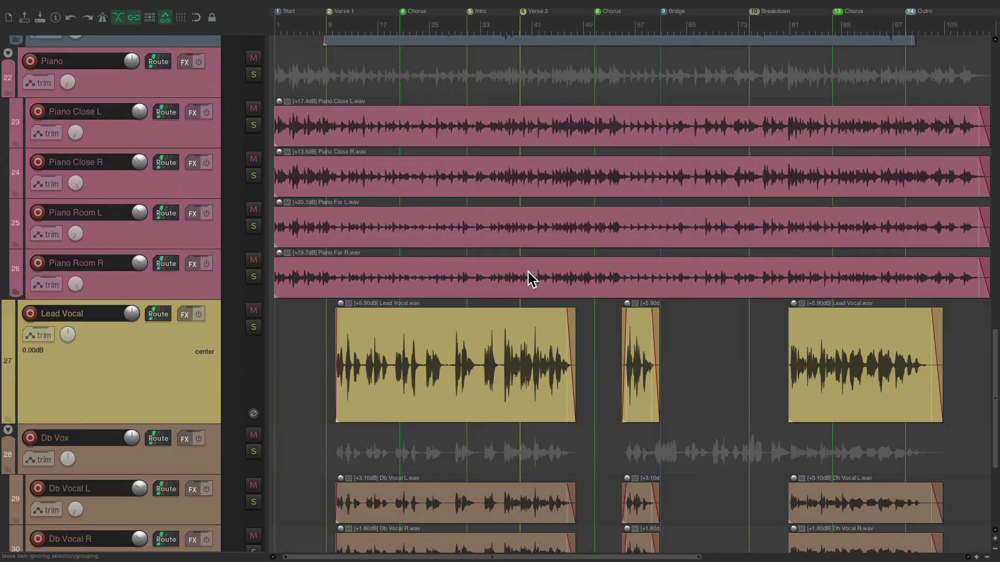
{"action": "scroll", "coordinate": [528, 272], "scroll_direction": "up", "scroll_amount": 20}
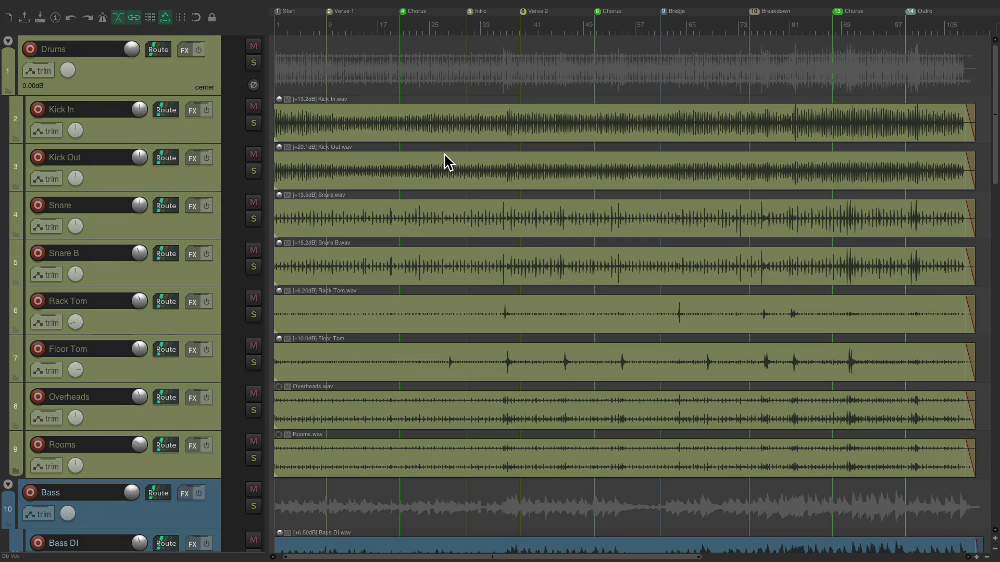
Step: Recall the Vocals, Drums and Bass track views in turn and reopen the Screensets/Layouts window
{"action": "scroll", "coordinate": [445, 155], "scroll_direction": "down", "scroll_amount": 10}
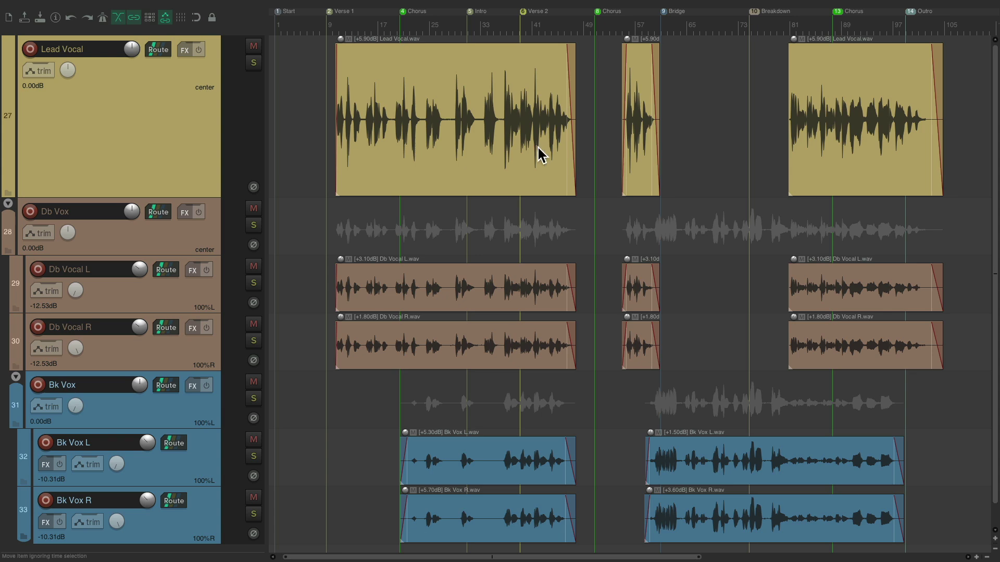
{"action": "scroll", "coordinate": [472, 232], "scroll_direction": "up", "scroll_amount": 10}
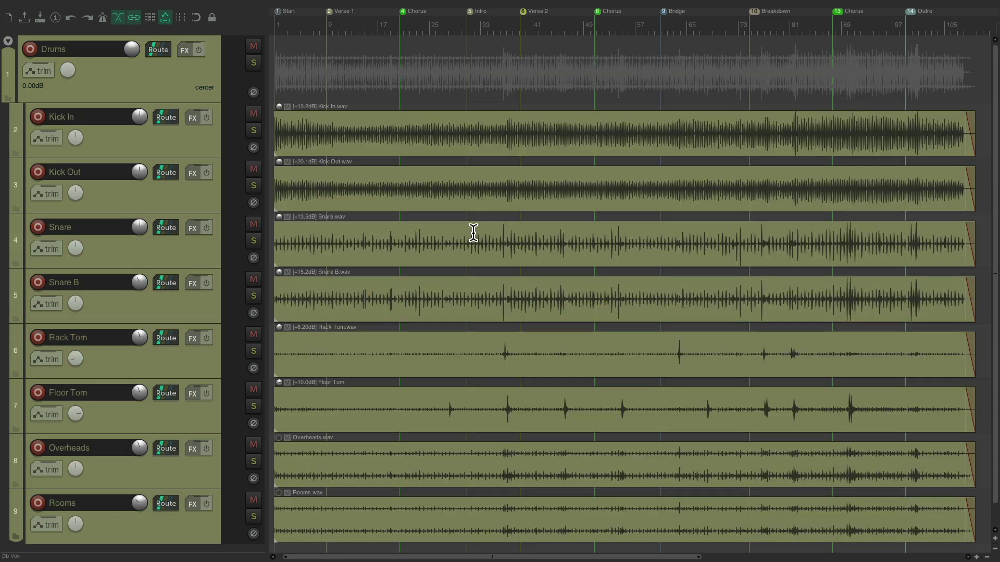
{"action": "scroll", "coordinate": [473, 233], "scroll_direction": "down", "scroll_amount": 8}
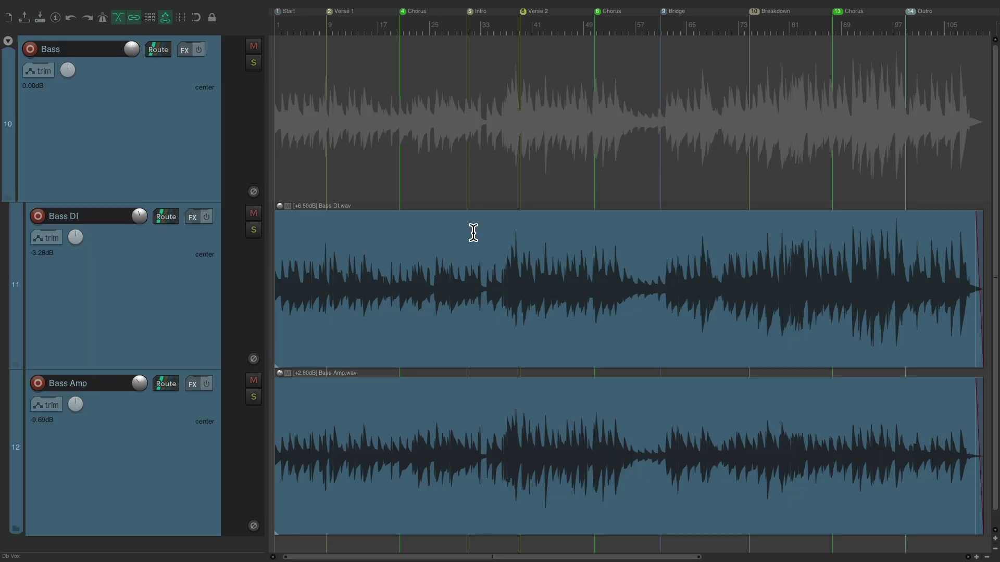
{"action": "key", "text": "super+e"}
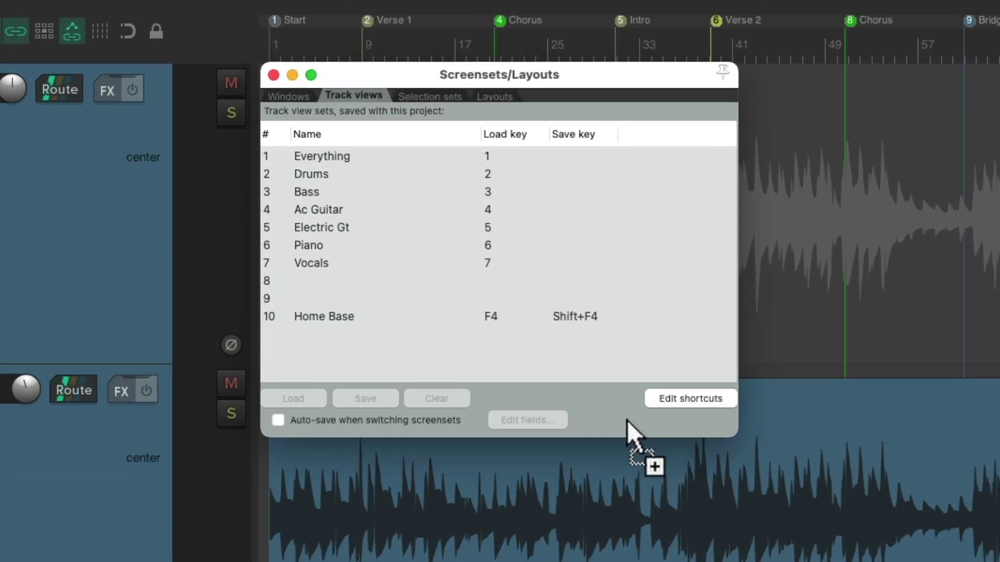